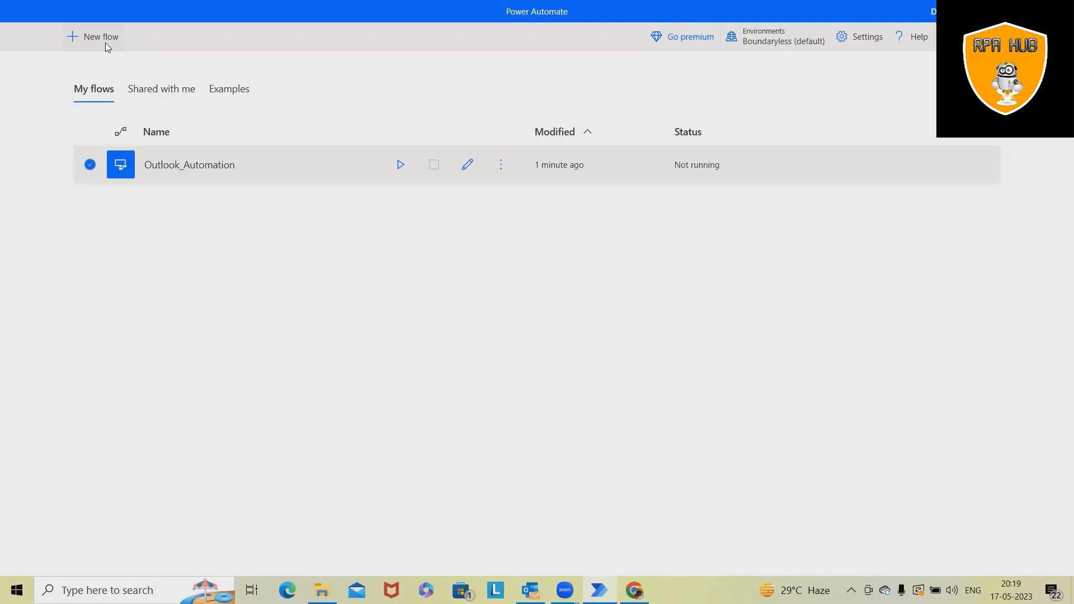
Step: Create a flow named Web_Automation, fixing a typo in the name
left_click(105, 42)
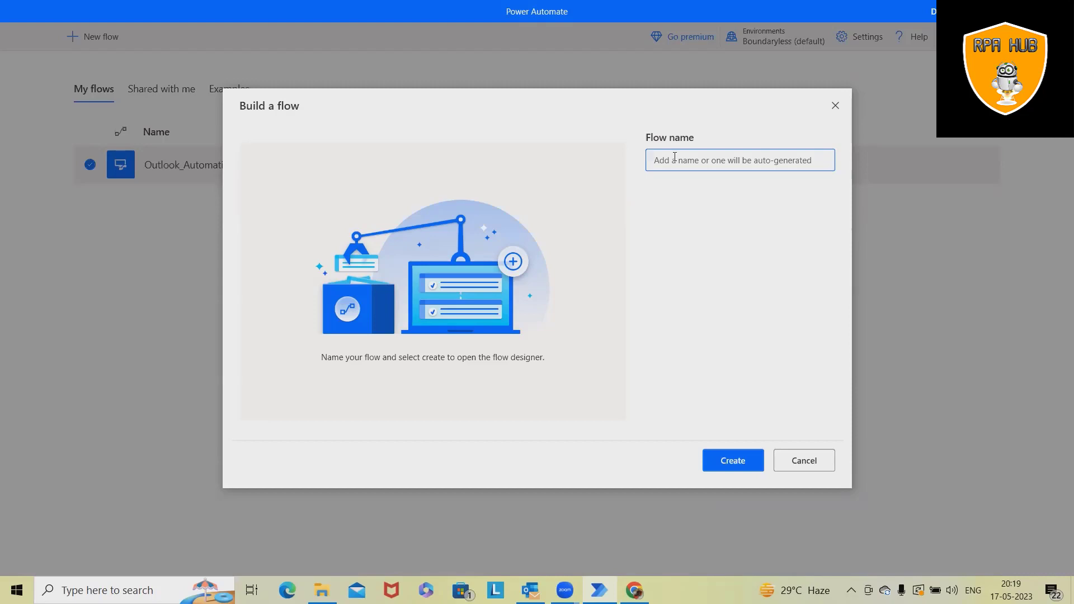
type("WEb")
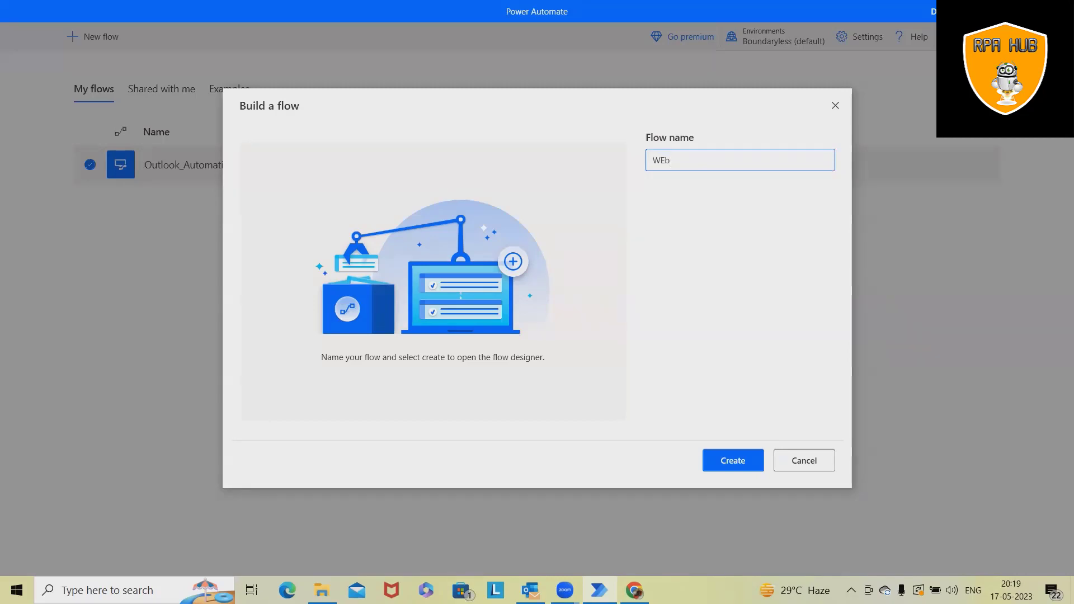
key("BackSpace")
key("BackSpace")
type("eb_")
type("Automation")
left_click(733, 460)
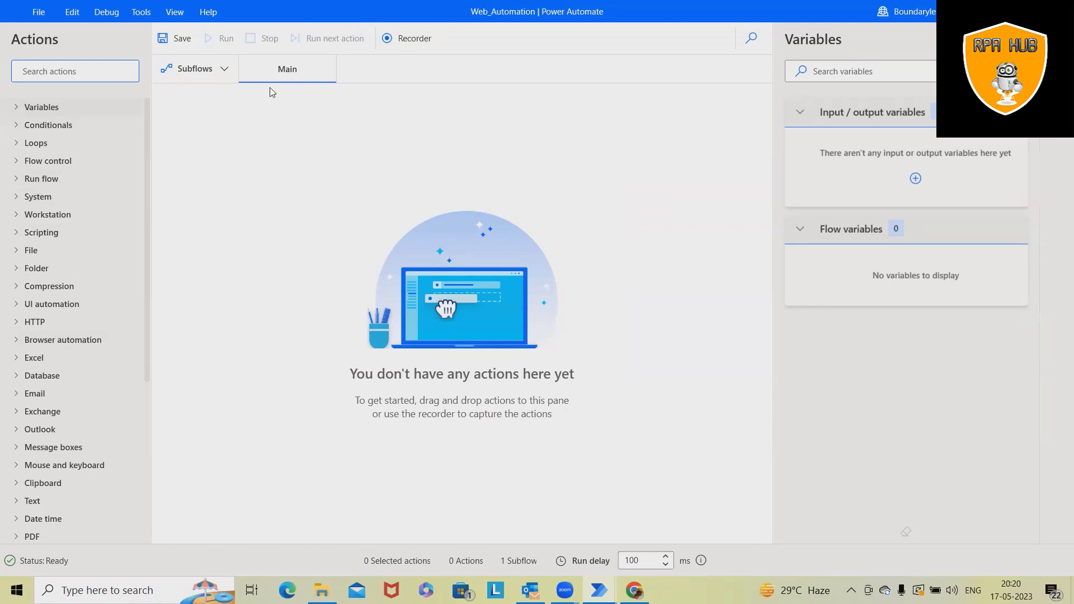
left_click(634, 590)
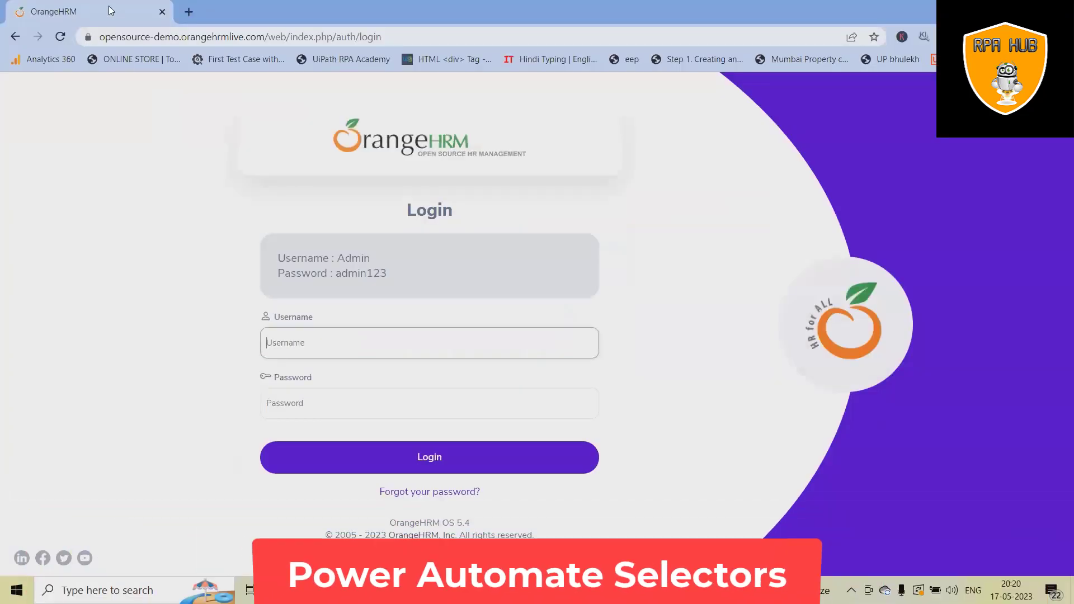
left_click(404, 35)
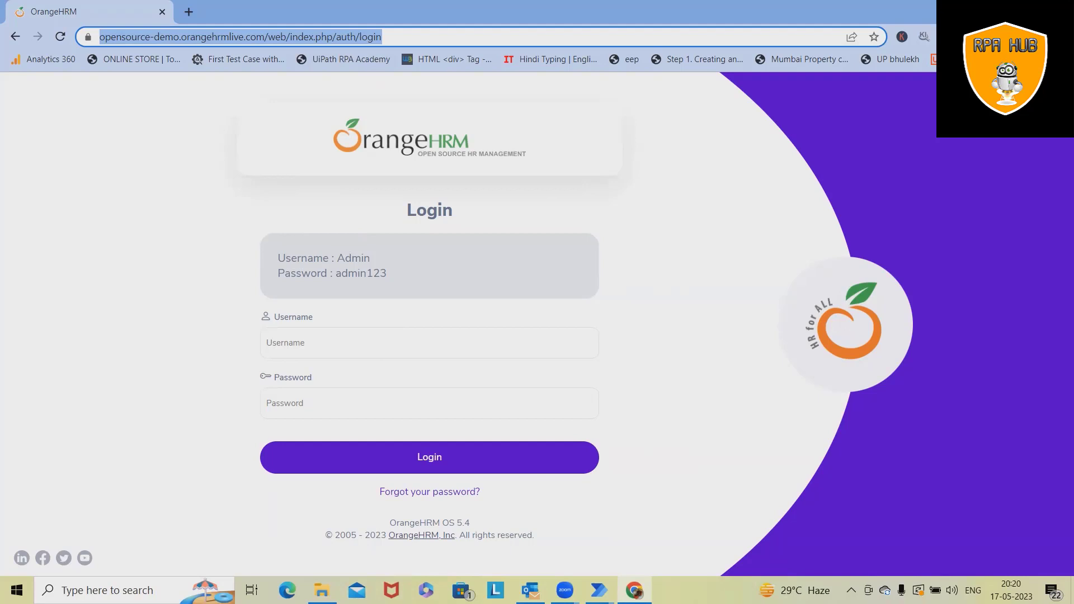
mouse_move(598, 590)
left_click(672, 529)
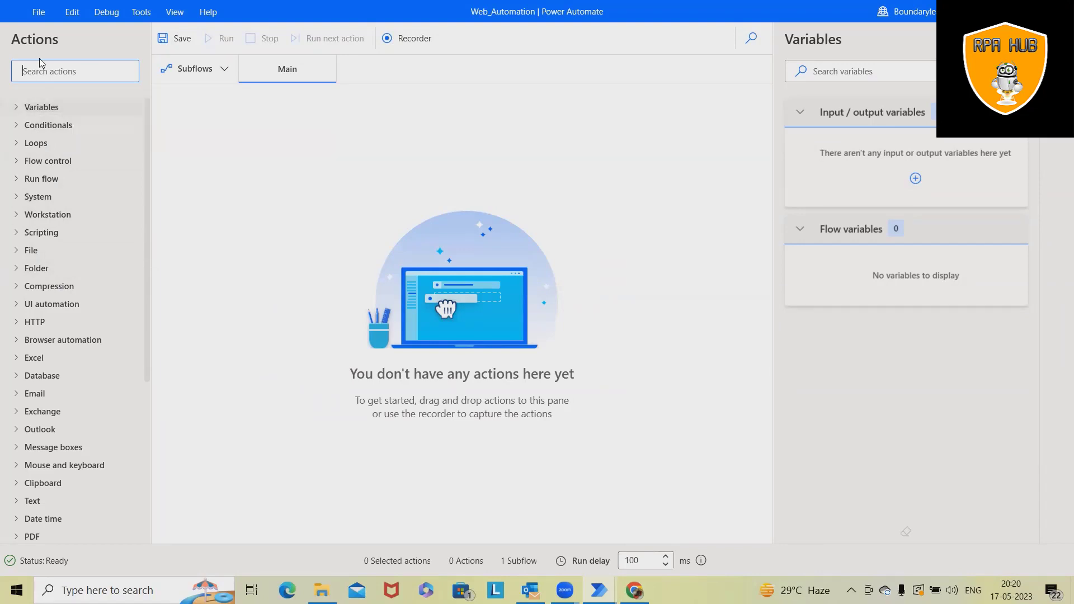
Step: Add a Launch new Chrome action with the OrangeHRM login URL as Initial URL
left_click(66, 70)
type("launch")
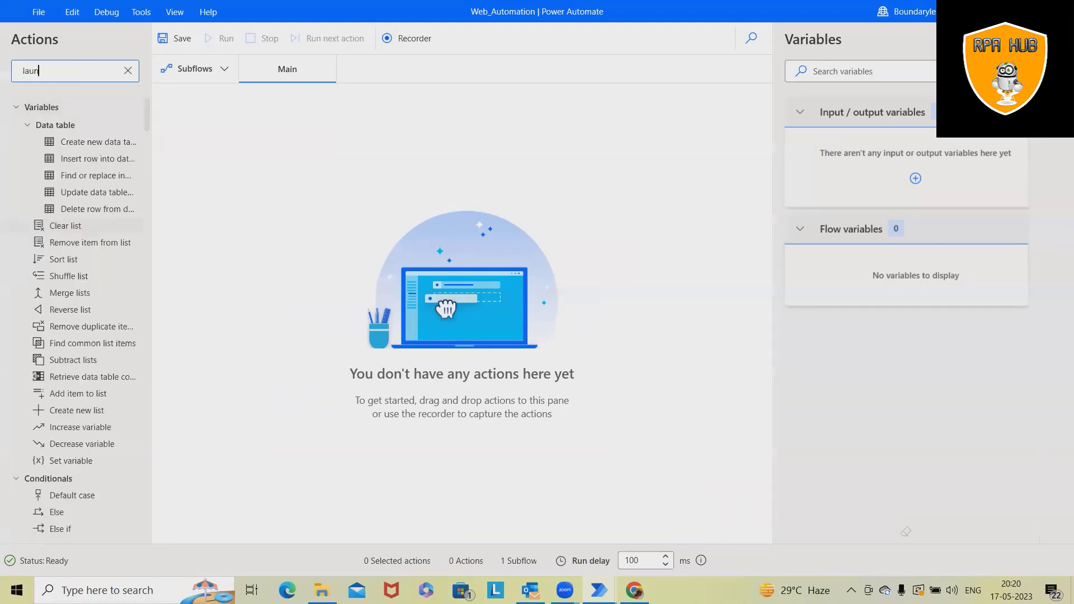
mouse_move(99, 157)
left_mouse_down()
mouse_move(488, 171)
mouse_move(516, 194)
left_mouse_up()
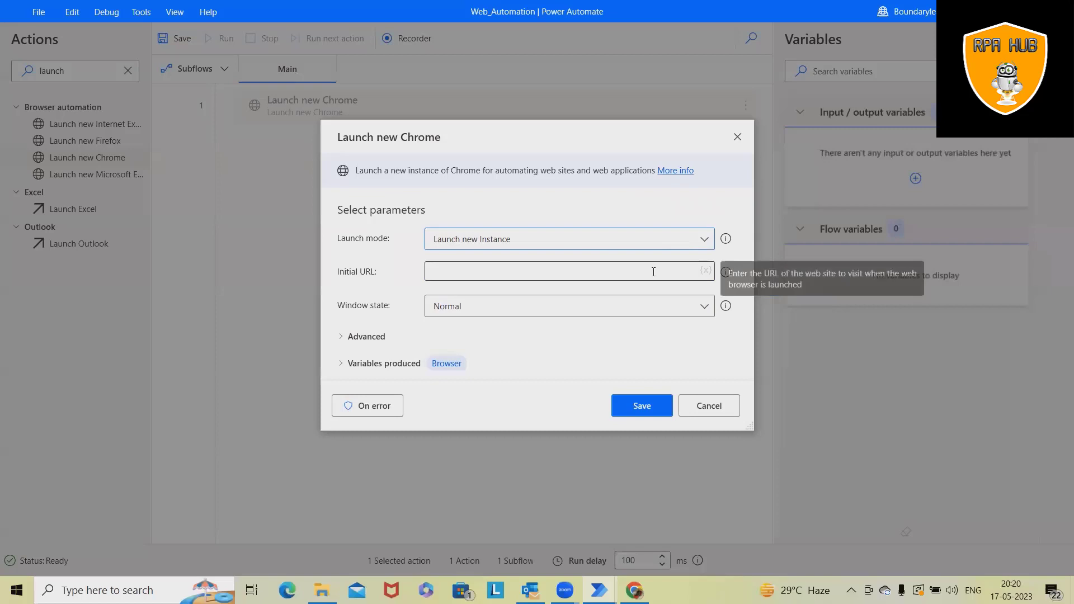
left_click(526, 273)
type("https://opensource-demo.orangehrmlive.com/web/index.php/auth/login")
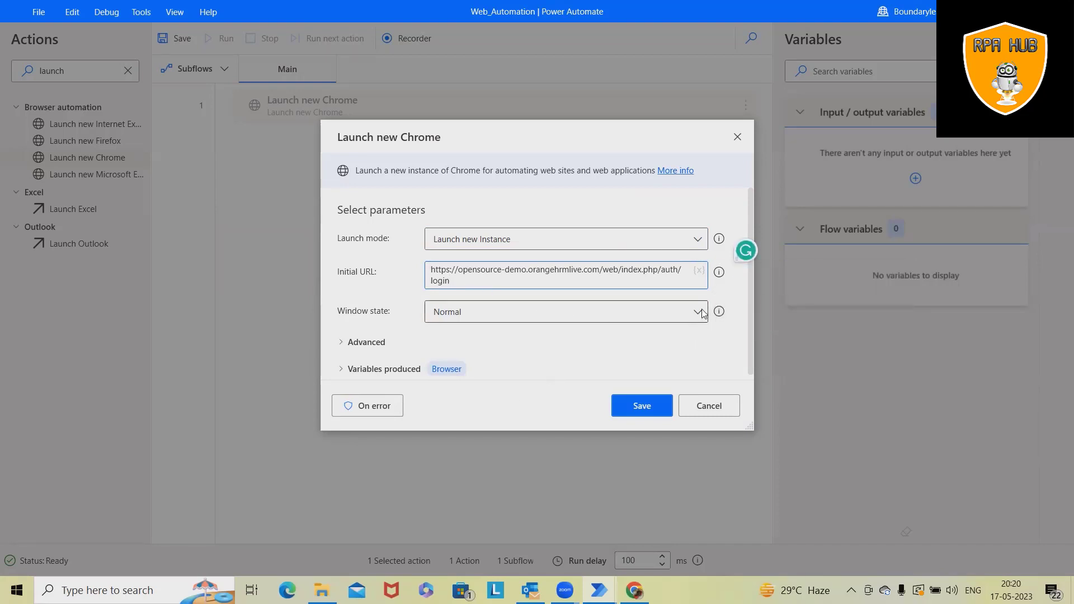
Step: Set the browser window state to Minimized after briefly choosing Maximized
left_click(664, 312)
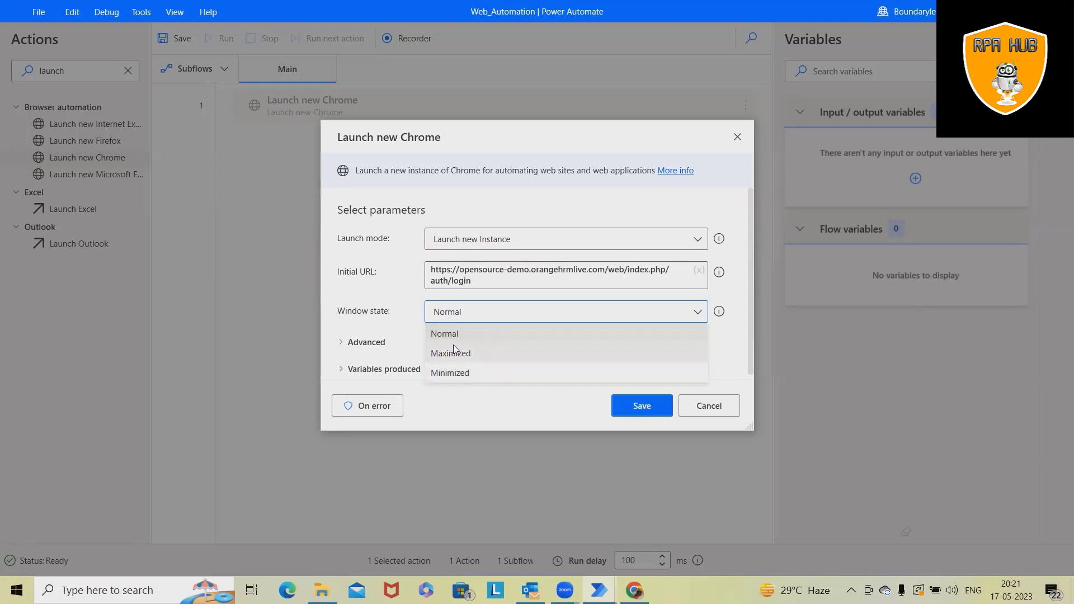
left_click(446, 356)
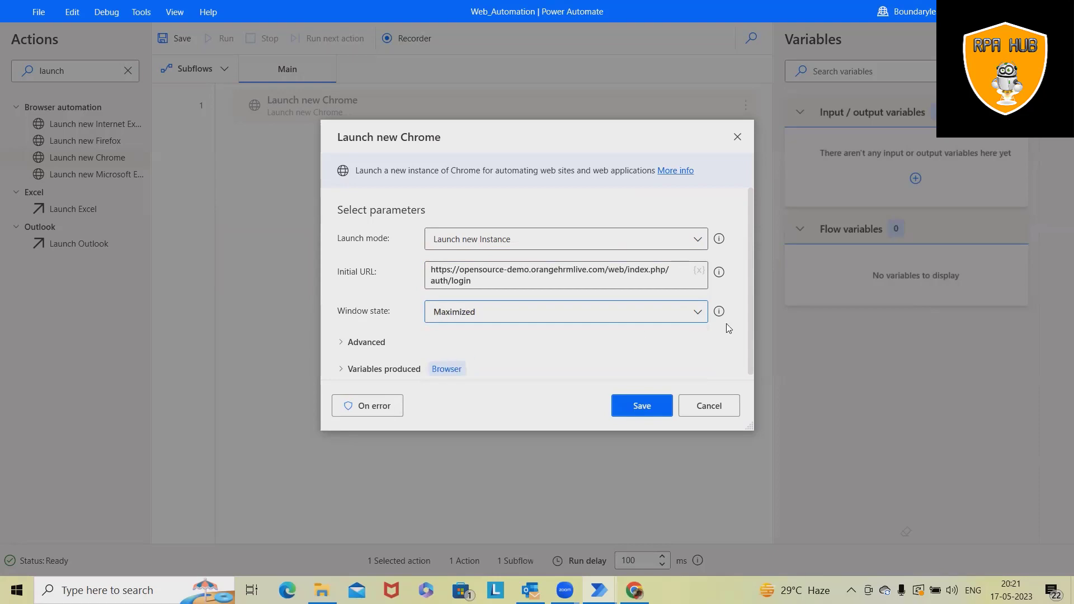
left_click(697, 312)
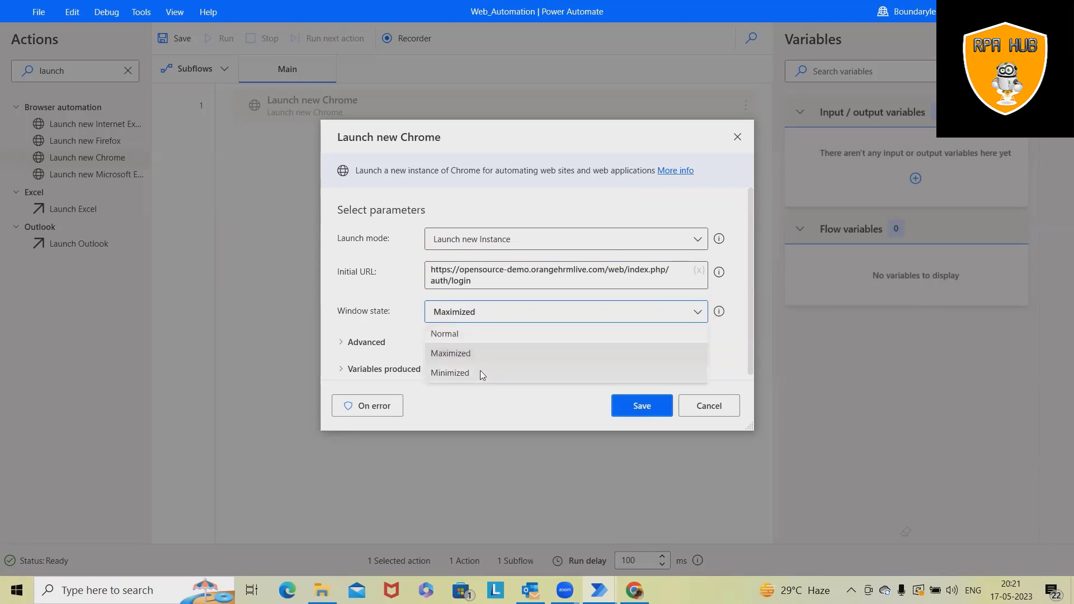
left_click(477, 373)
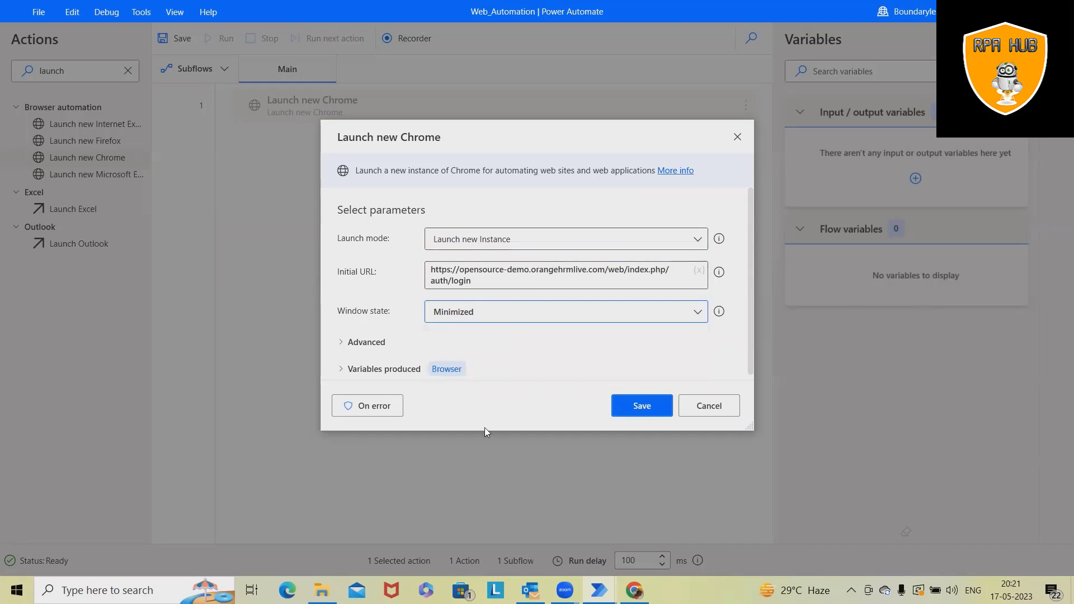
left_click(635, 592)
Step: Turn off Clear cache in the advanced settings and save the Launch new Chrome action
left_click(339, 341)
scroll(432, 307, "down", 1)
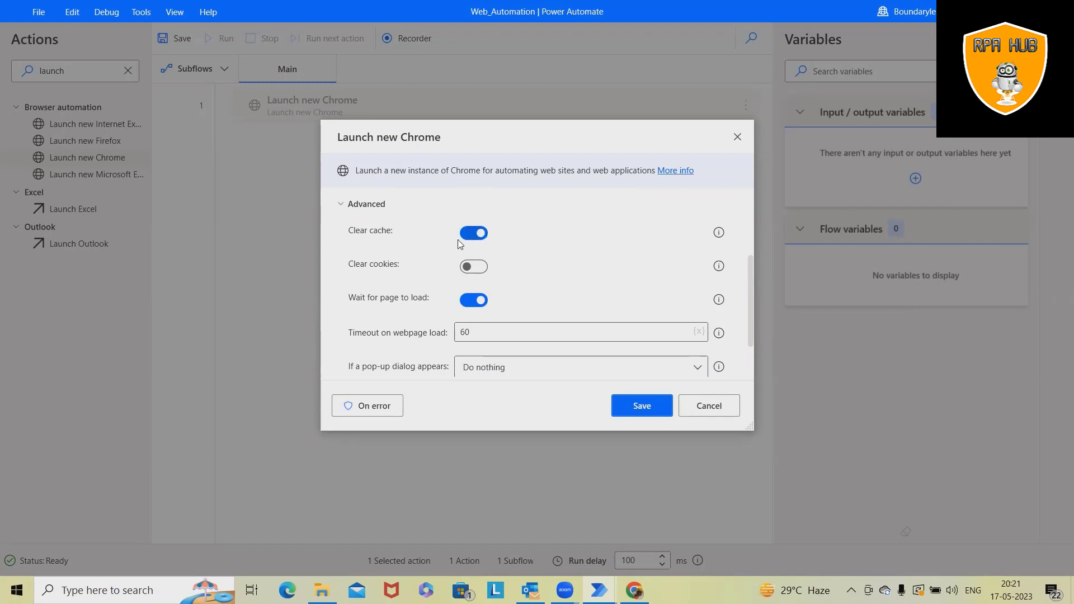
left_click(473, 234)
mouse_move(473, 266)
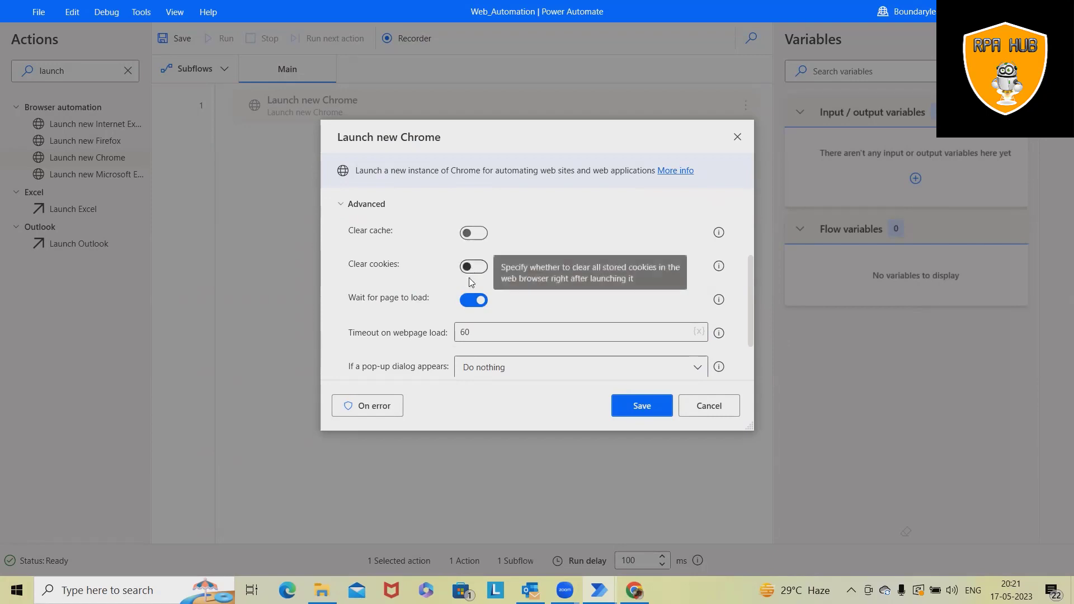
scroll(479, 290, "down", 2)
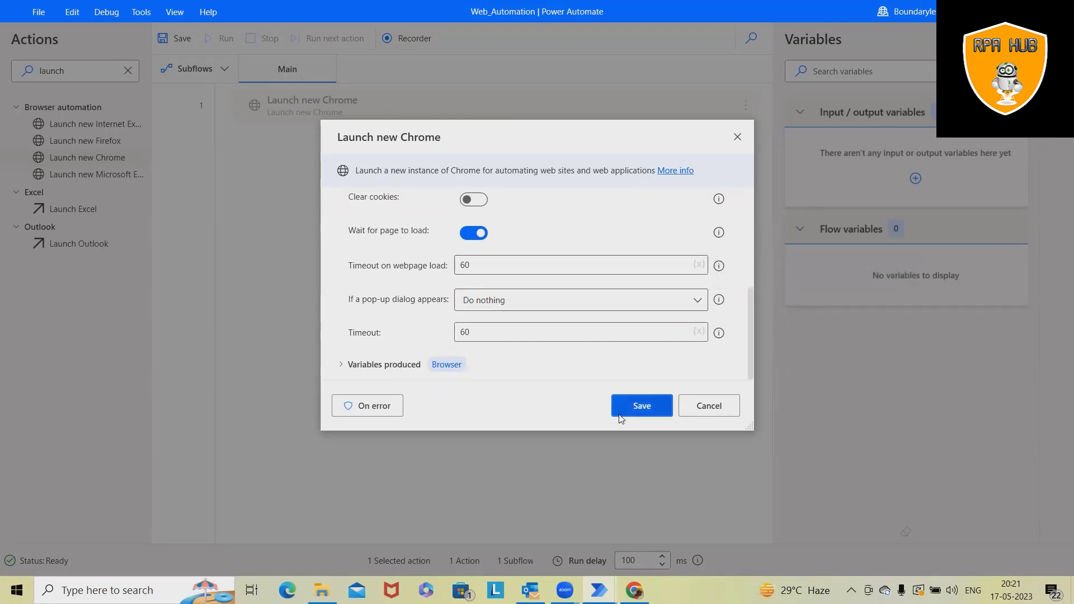
scroll(470, 277, "up", 2)
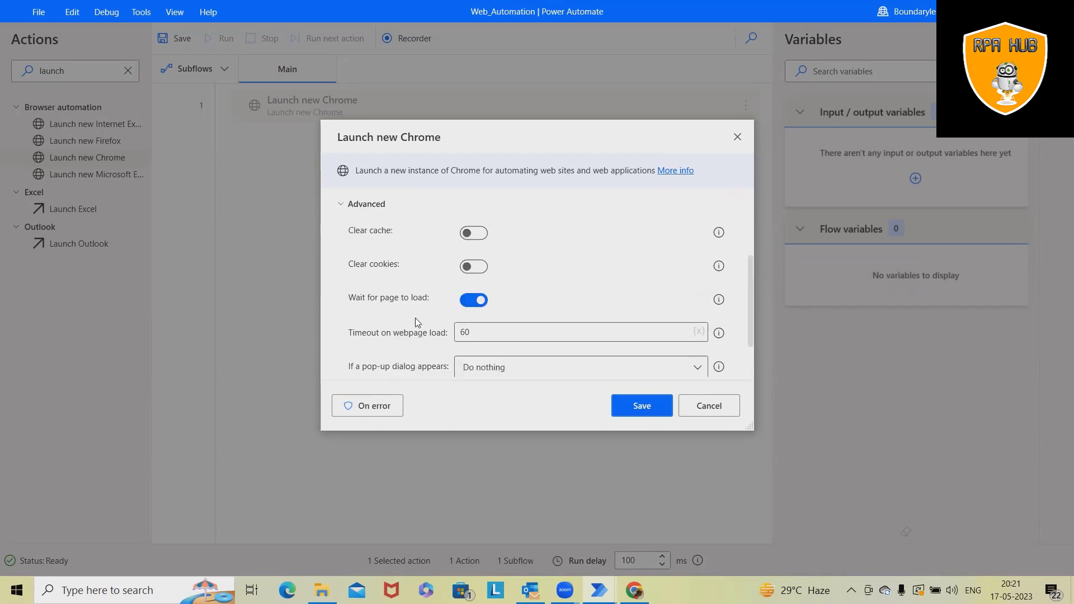
left_click(340, 205)
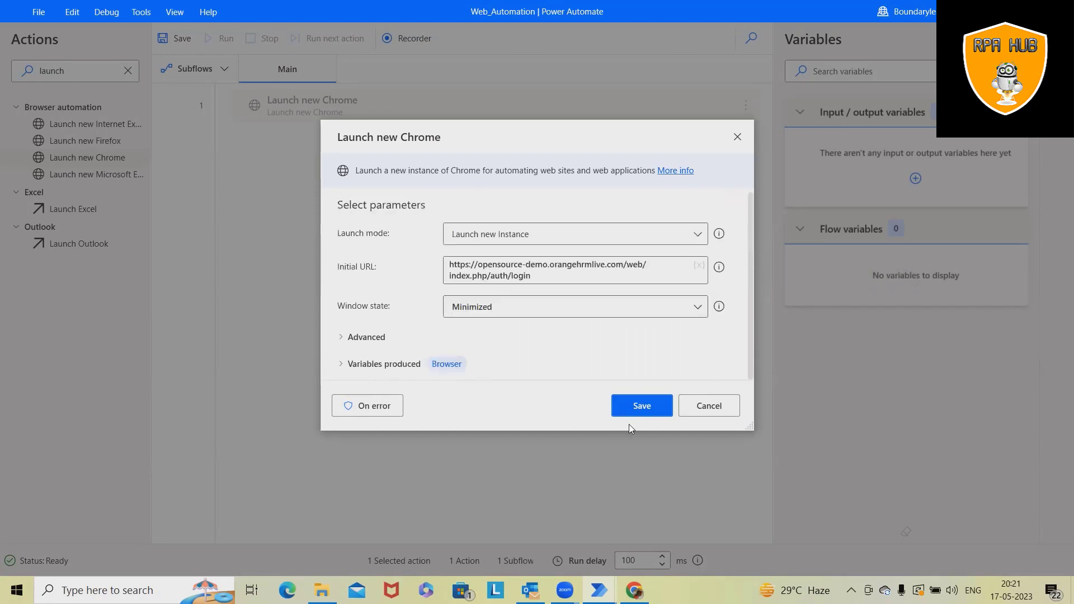
left_click(642, 406)
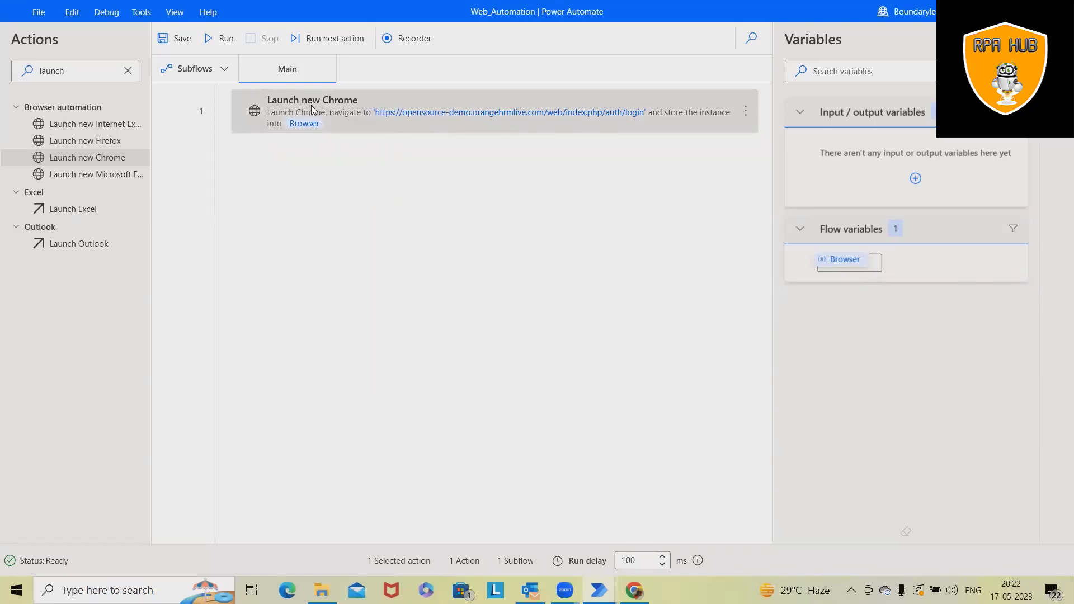
Step: Search for 'pop' and add Populate text field on web page as step 2
left_click(101, 70)
left_click(129, 72)
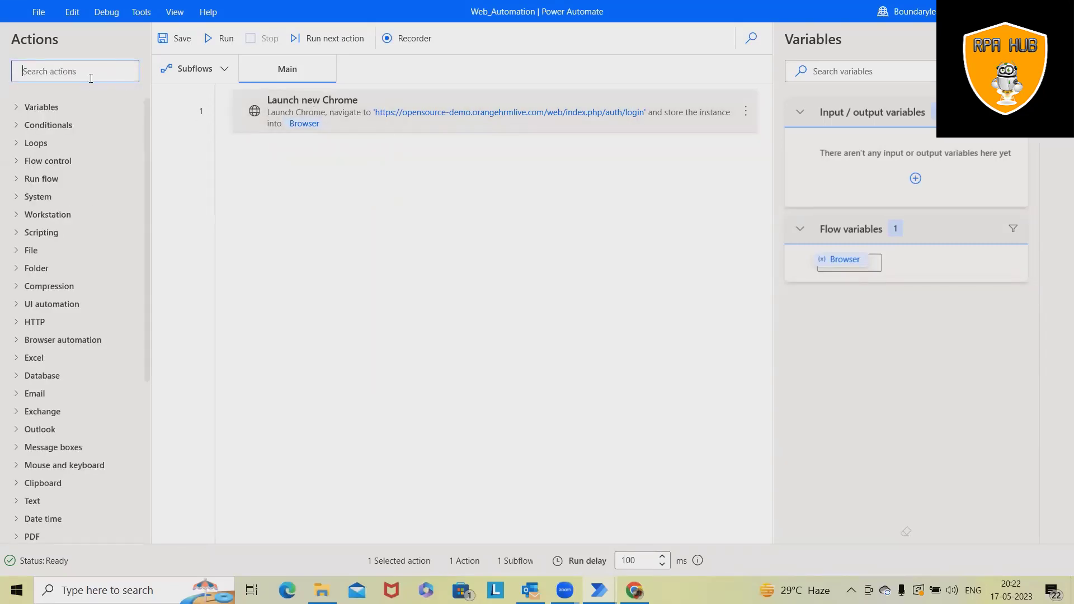
type("o")
key("BackSpace")
type("p")
type("op")
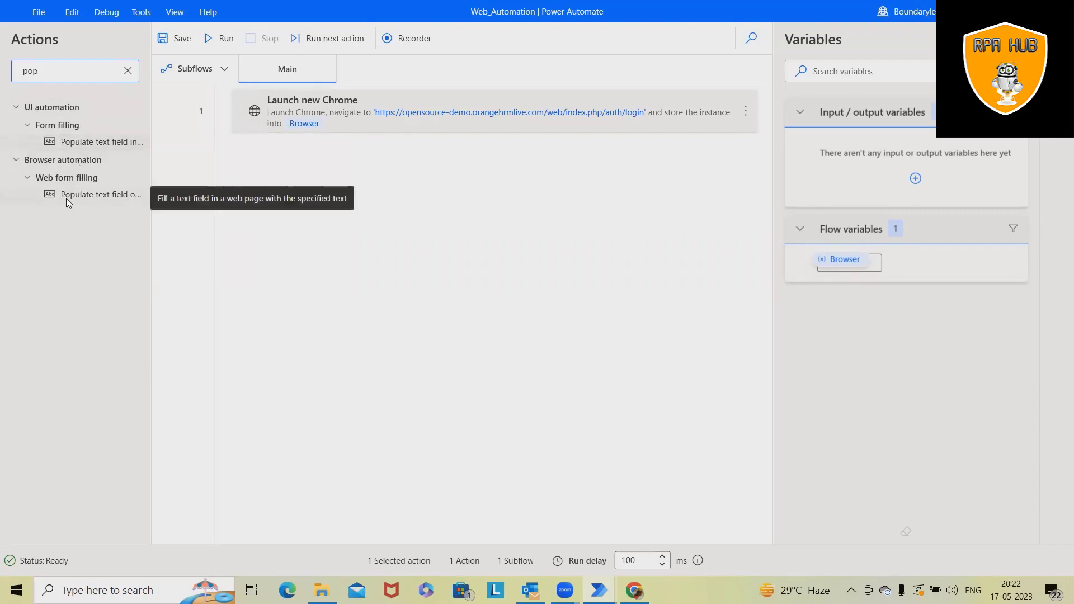
mouse_move(99, 194)
mouse_move(67, 197)
left_mouse_down()
mouse_move(385, 209)
mouse_move(454, 165)
left_mouse_up()
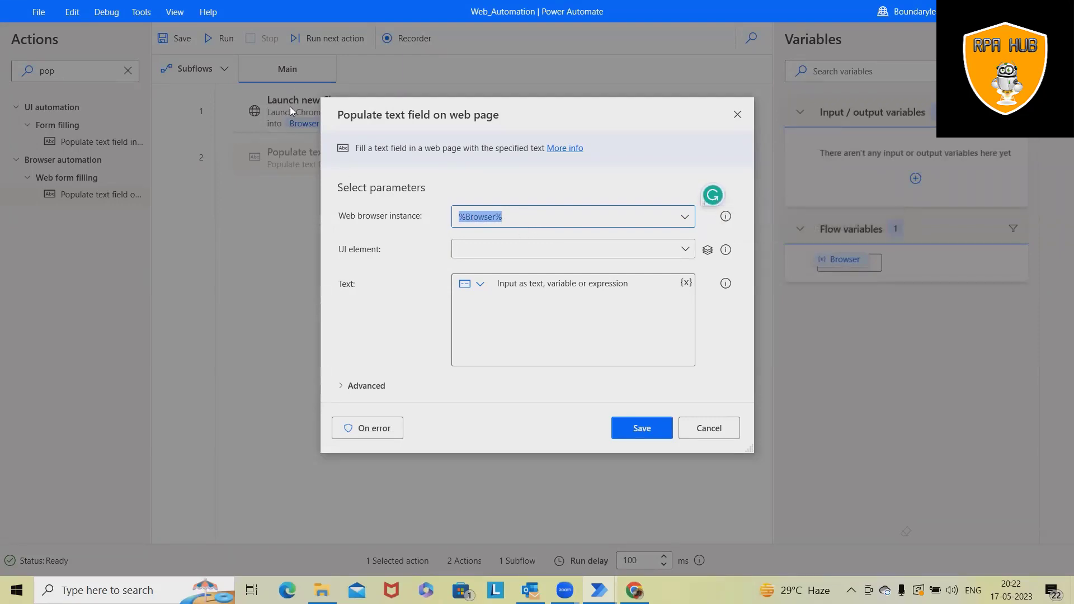
Step: Capture the OrangeHRM Username input as the fill-text step's UI element
left_click(570, 249)
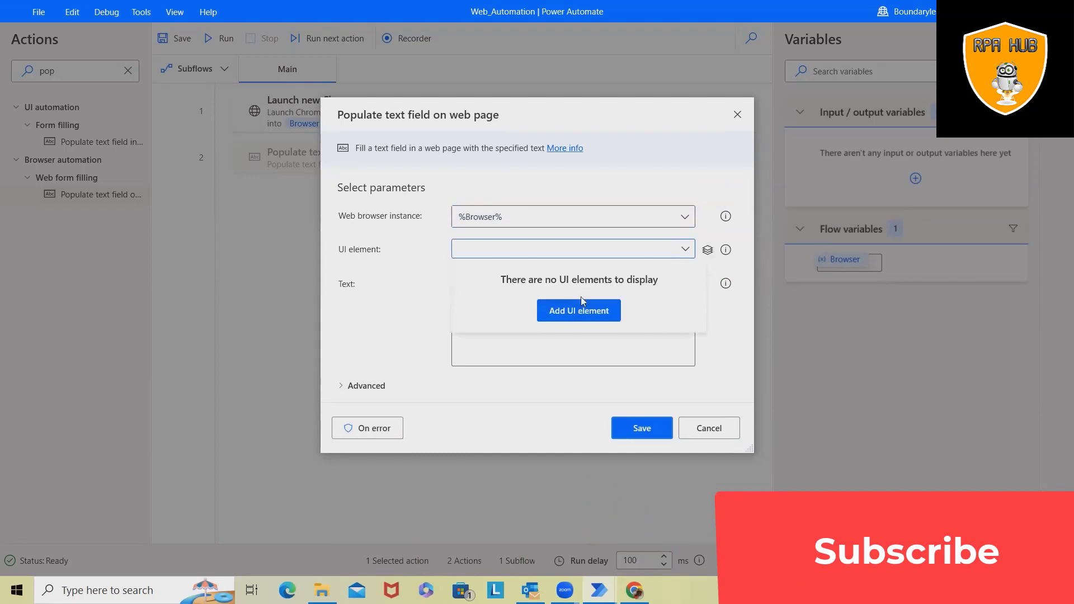
left_click(568, 313)
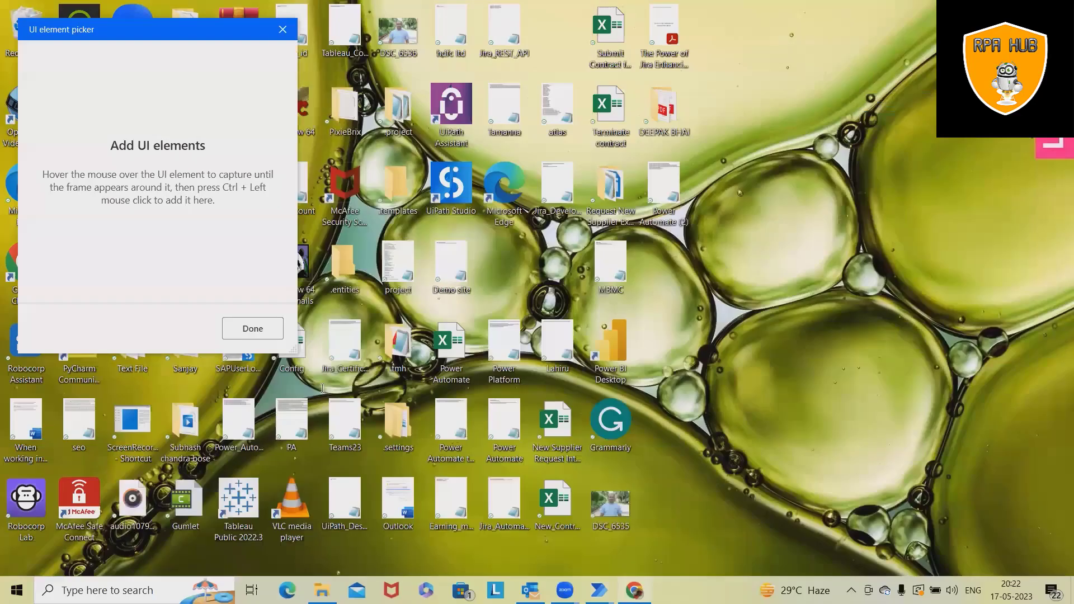
left_click(634, 590)
left_click(147, 27)
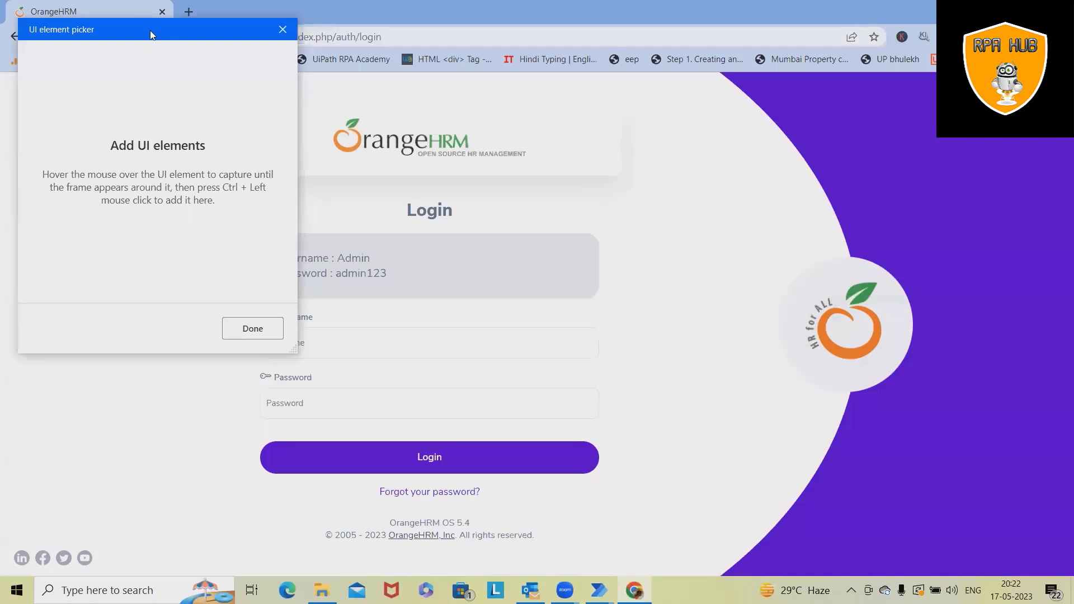
left_click_drag(151, 30, 903, 131)
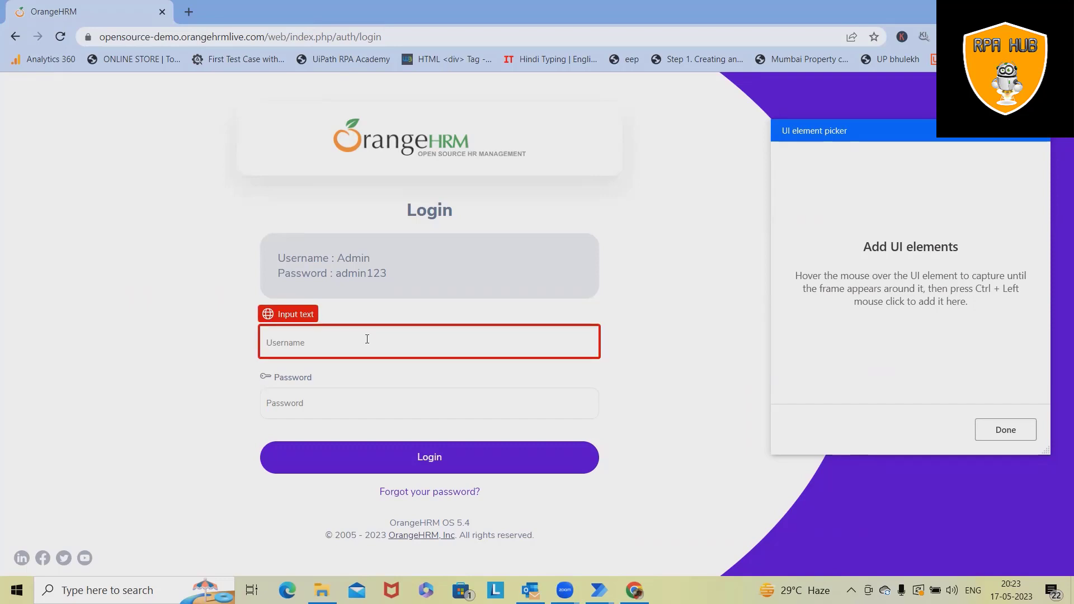
left_click(366, 339, "ctrl")
left_click(528, 313)
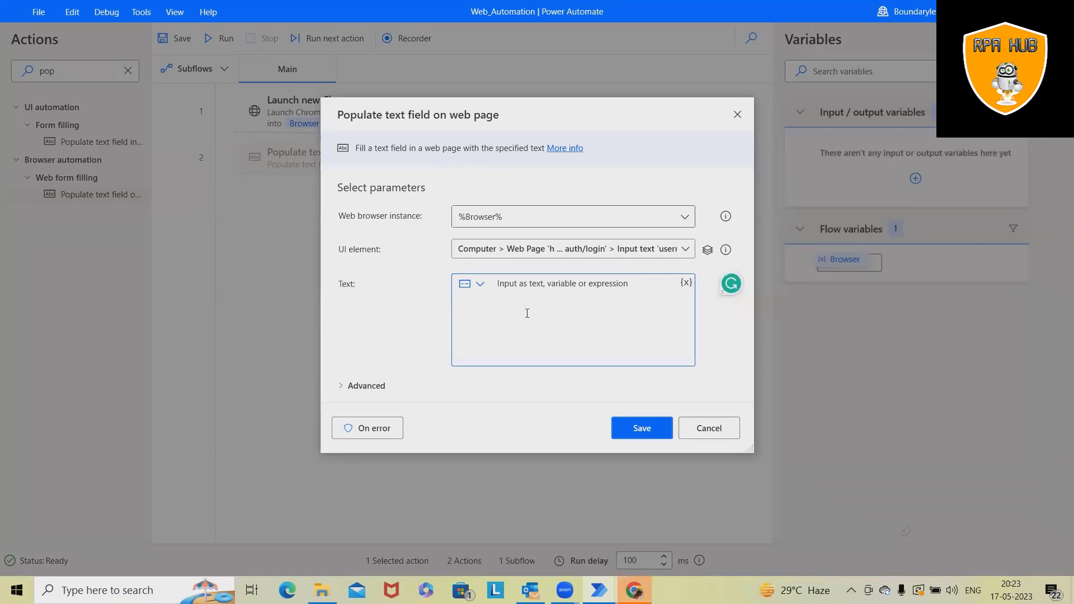
type("Admin")
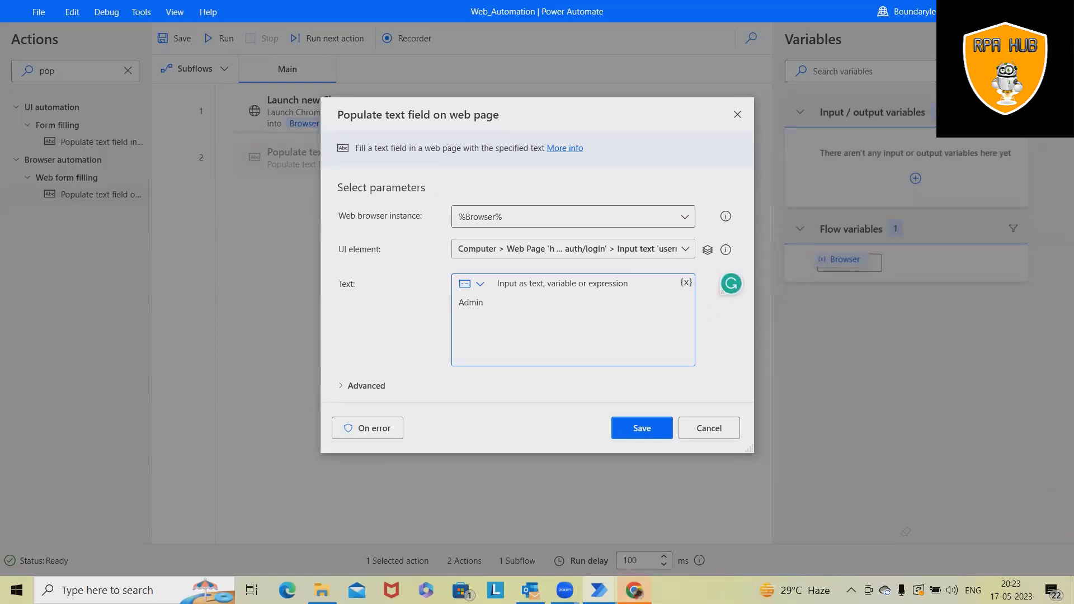
Step: Save step 2 with text 'Admin' and add a third Populate text field action
left_click(635, 427)
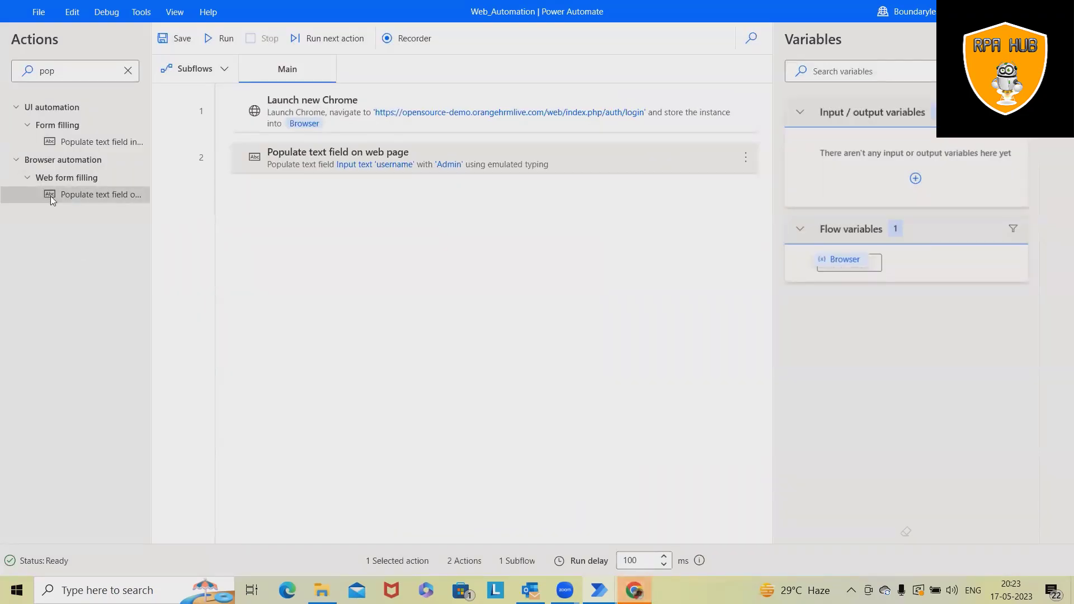
left_click_drag(93, 194, 491, 215)
left_click(684, 250)
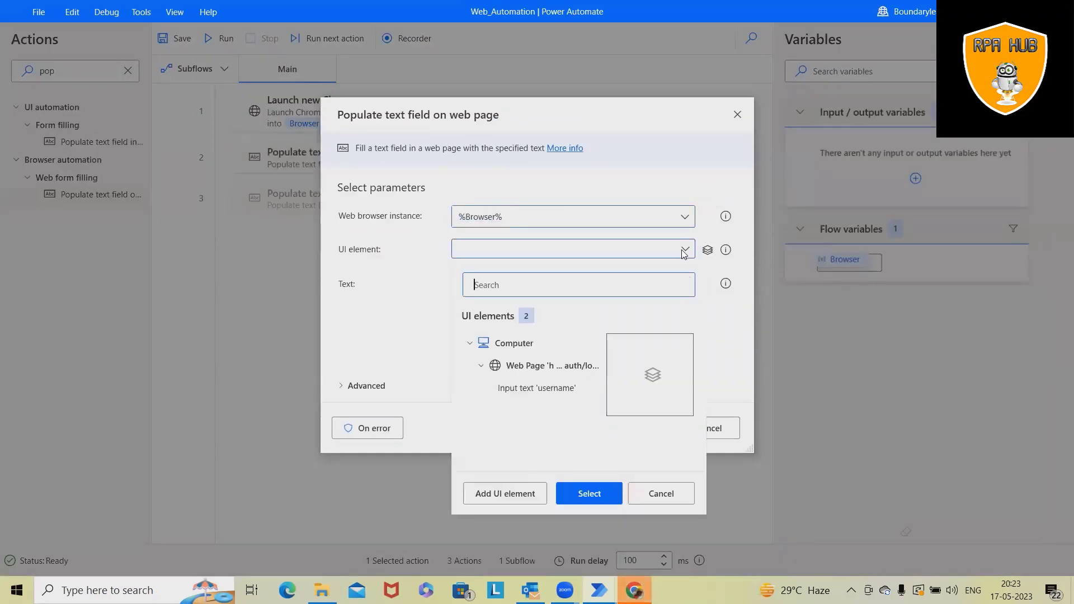
left_click(508, 493)
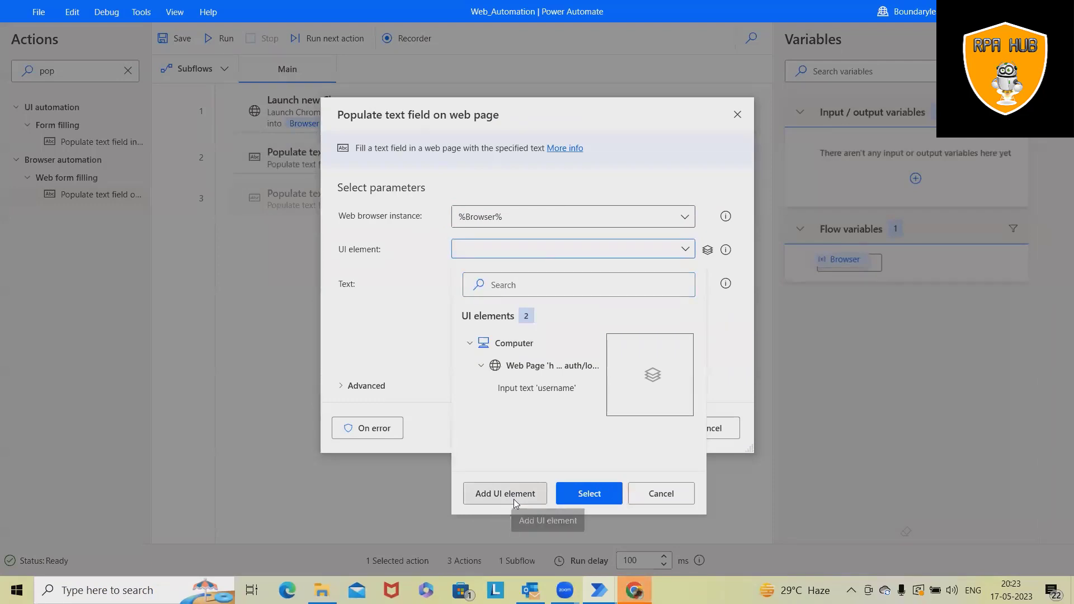
left_click_drag(226, 86, 923, 151)
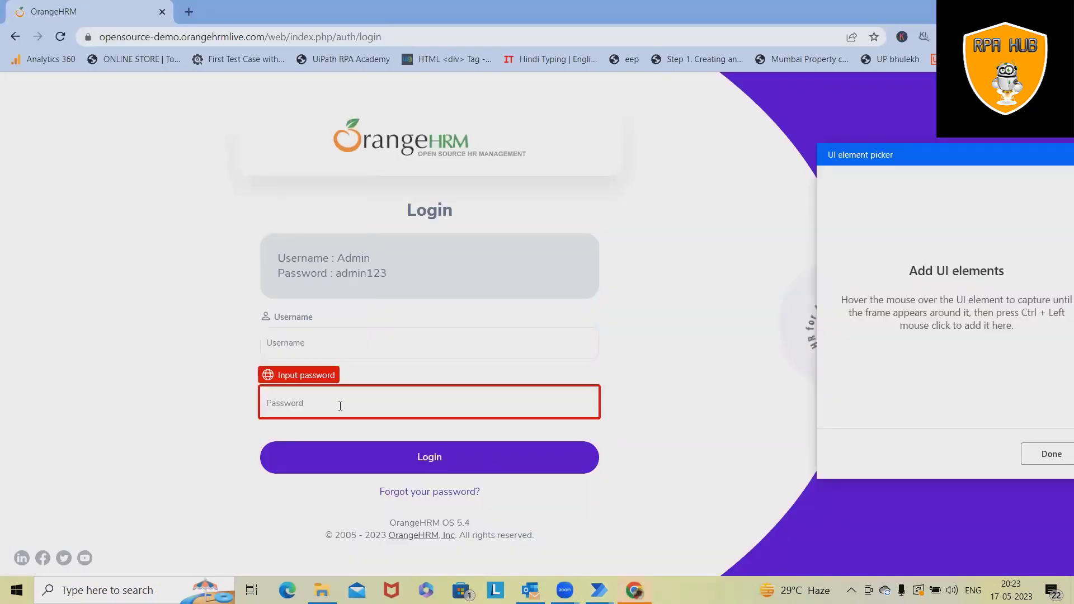
left_click(340, 407, "ctrl")
left_click(504, 328)
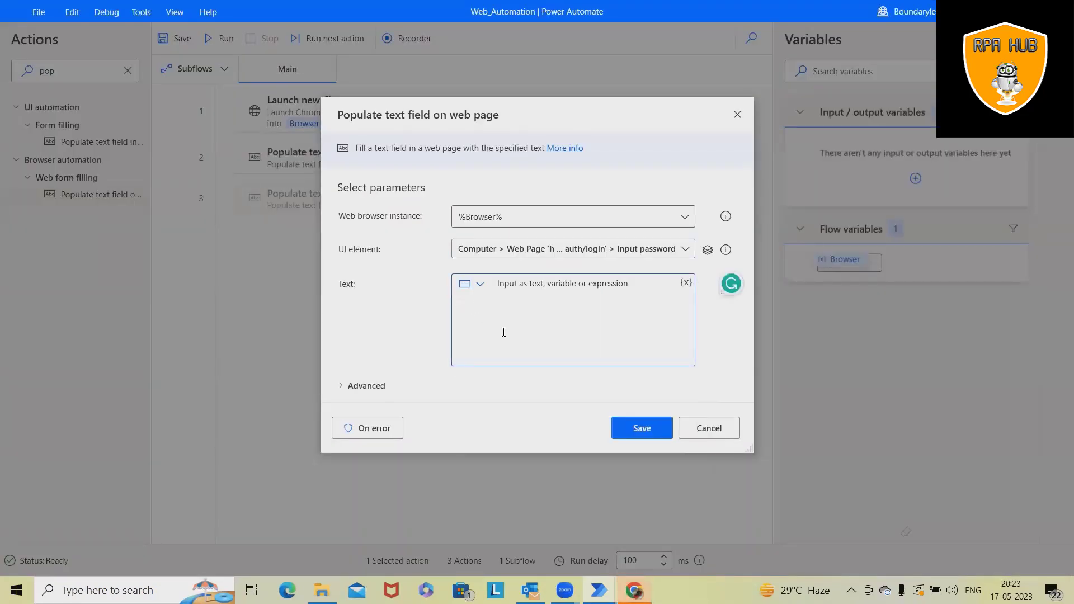
type("admin123")
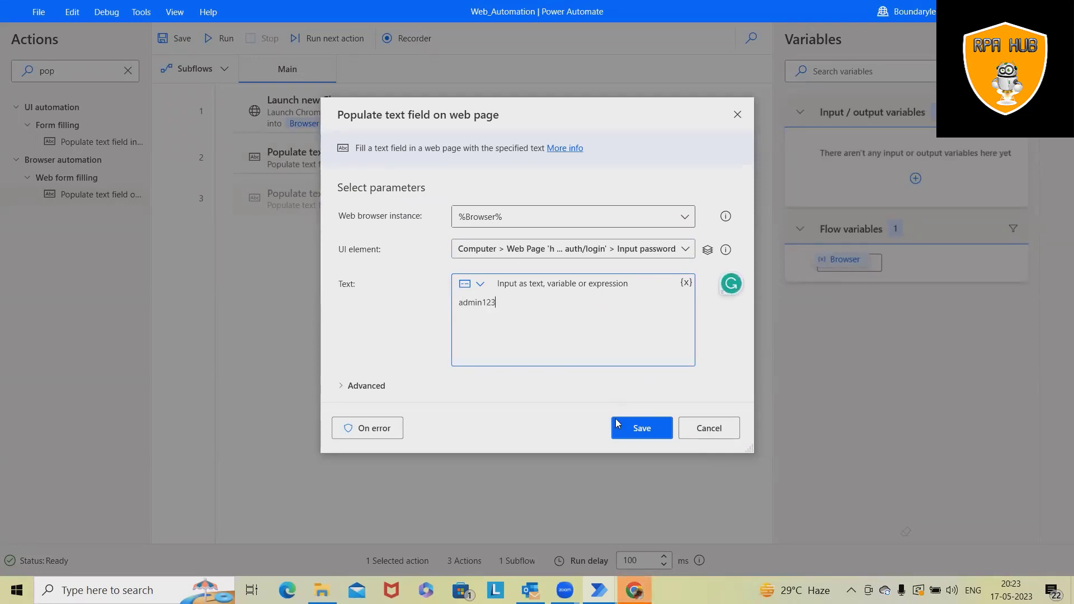
left_click(637, 427)
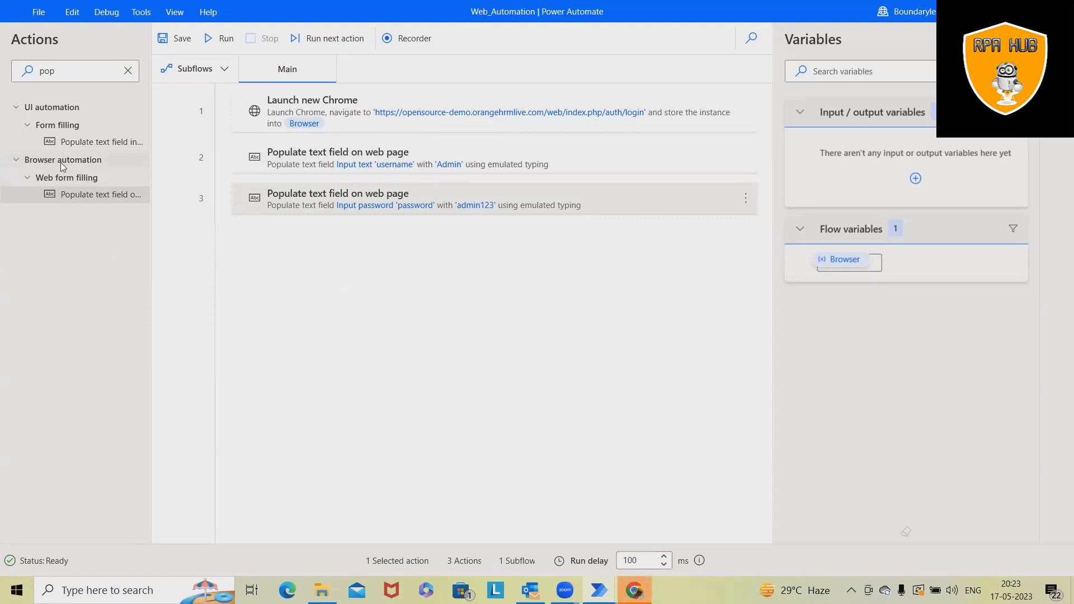
Step: Add a Click link on web page action targeting the OrangeHRM Login button and save it
left_click(128, 70)
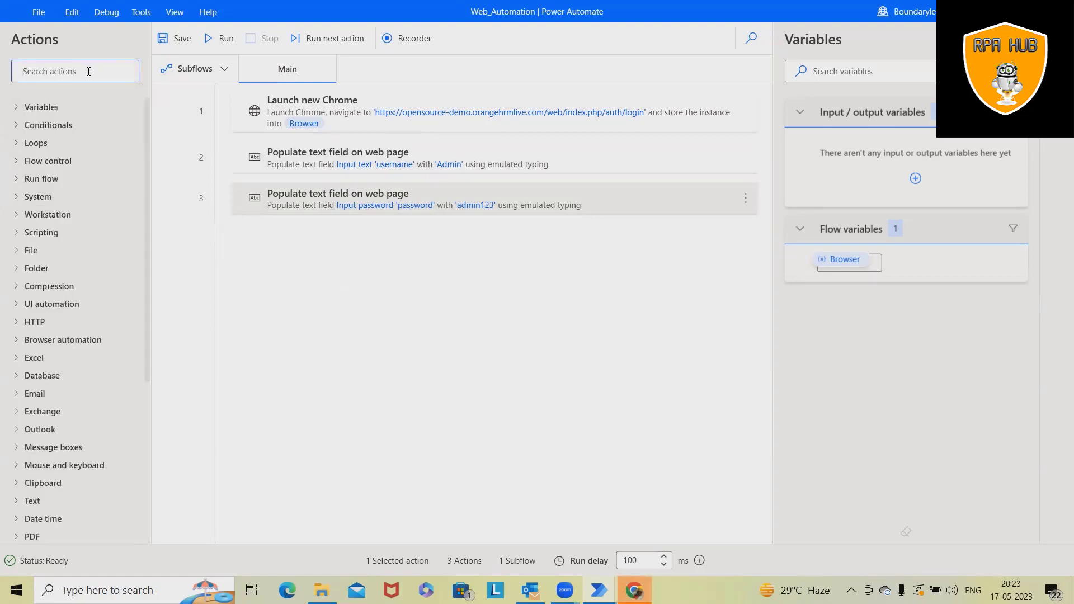
type("click")
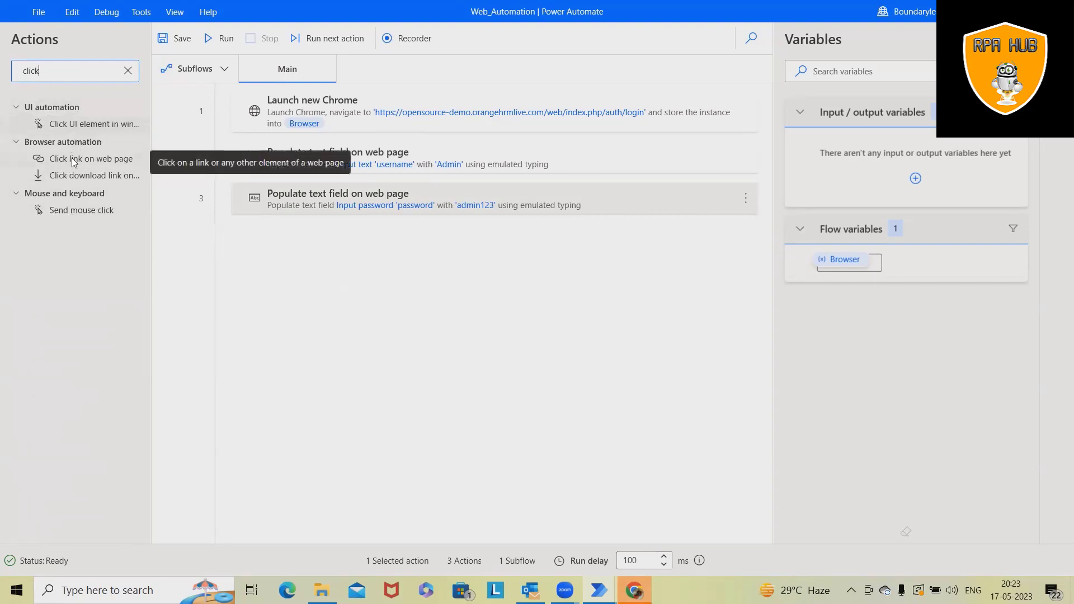
left_click_drag(73, 159, 470, 239)
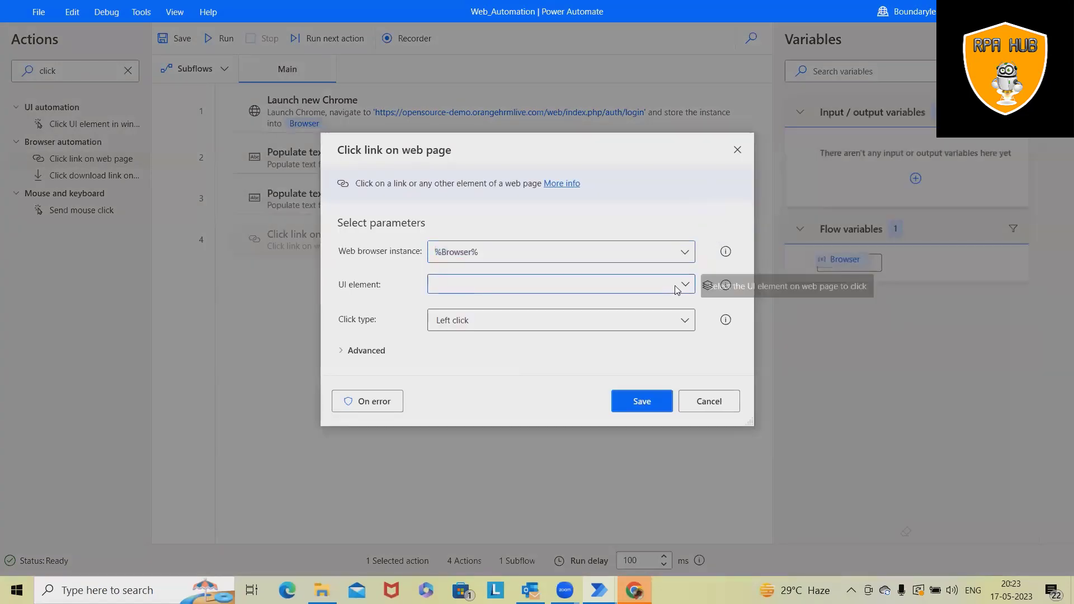
left_click(685, 284)
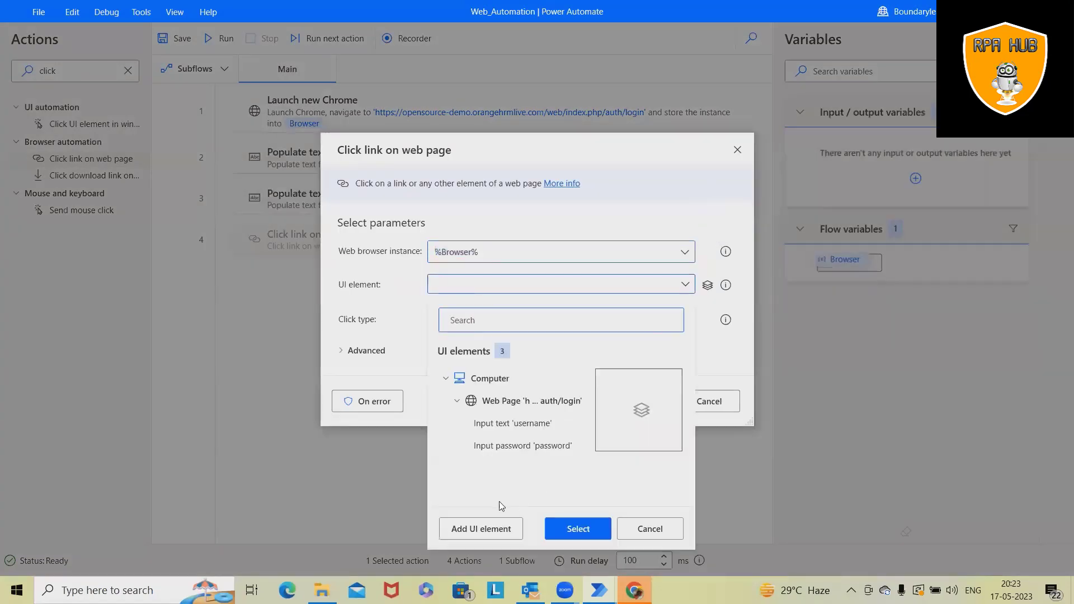
left_click(480, 529)
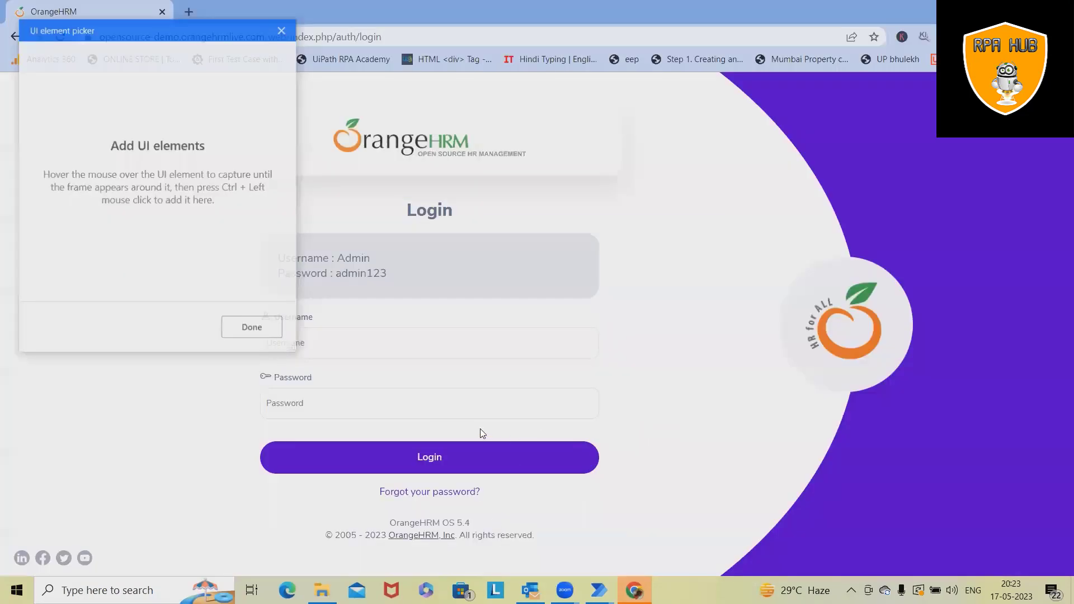
left_click(429, 462, "ctrl")
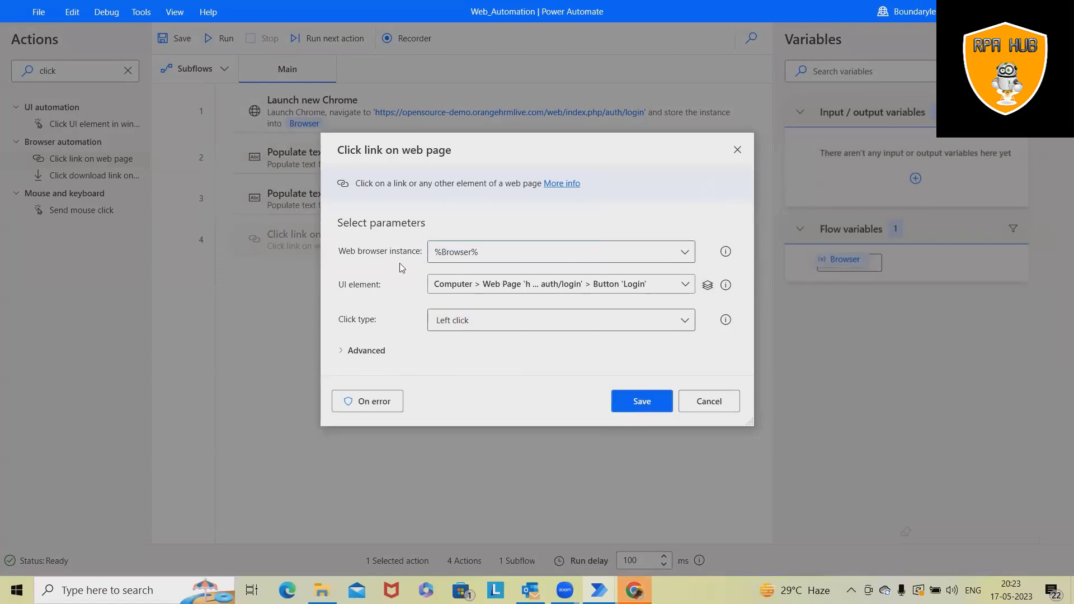
left_click(347, 352)
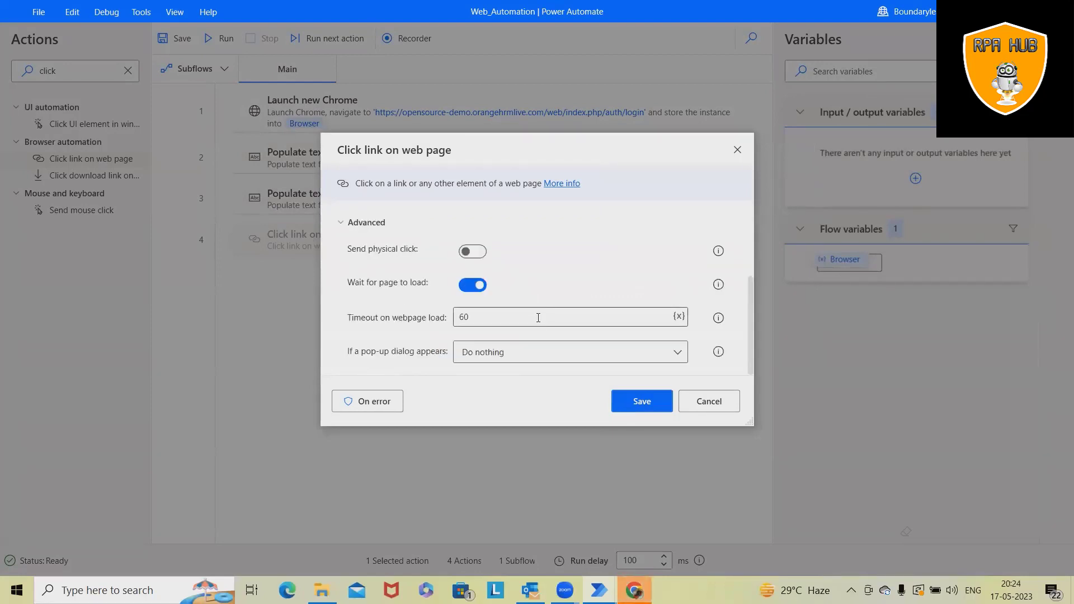
left_click(642, 401)
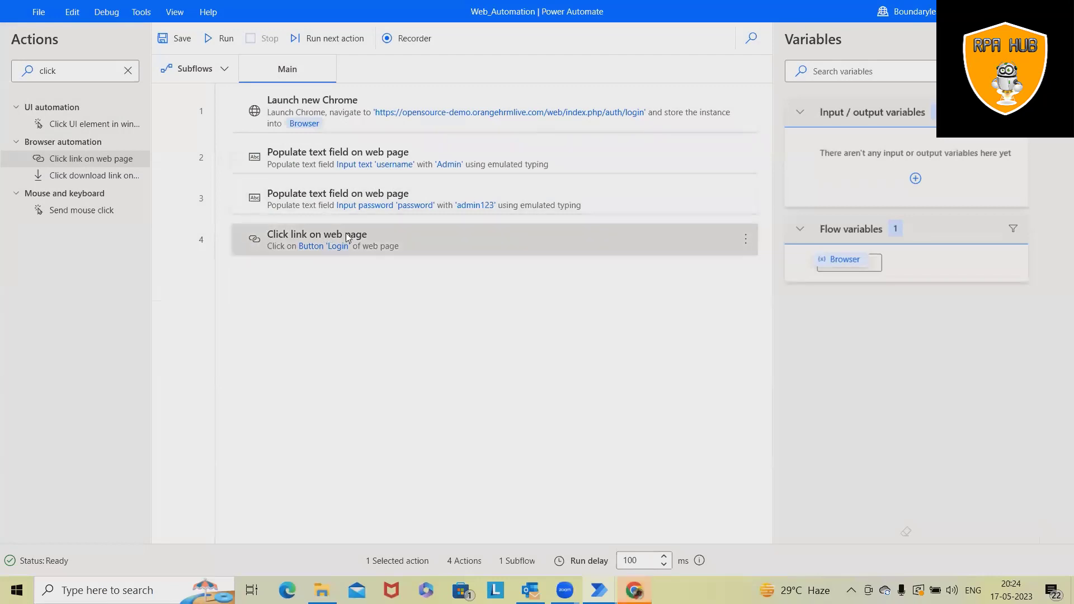
Step: Save a Close web browser action as step 5, then check the login page in Chrome
left_click(127, 71)
type("c")
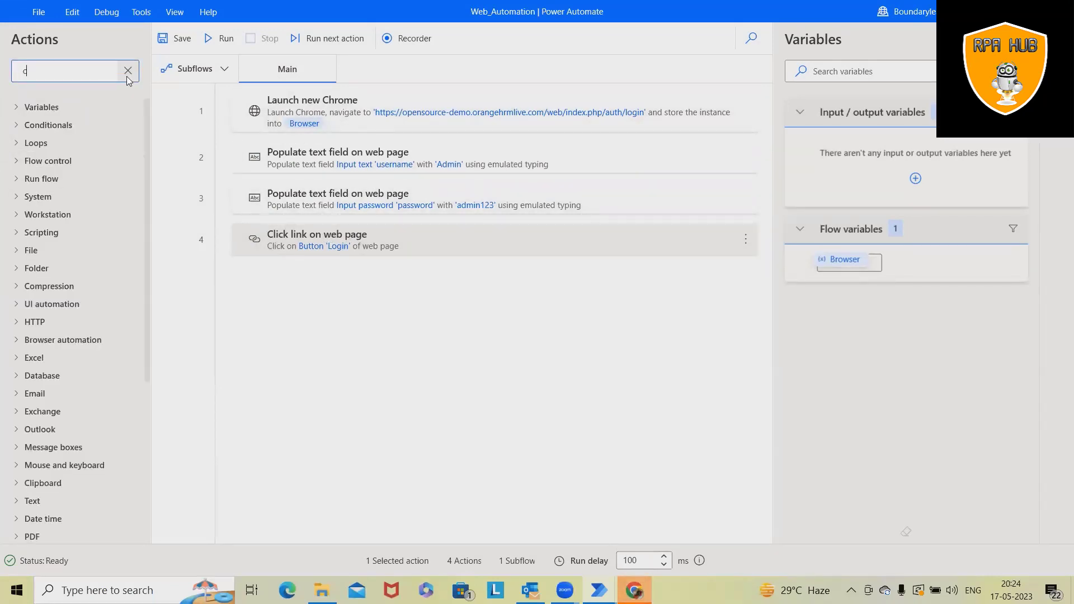
type("lose c")
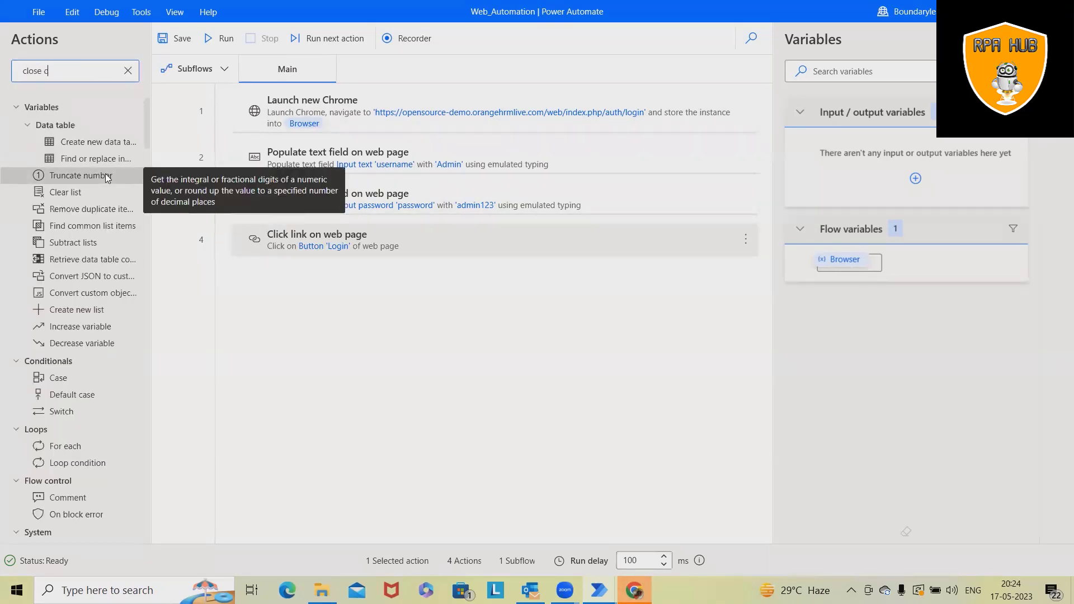
type("browser")
left_click_drag(84, 124, 427, 312)
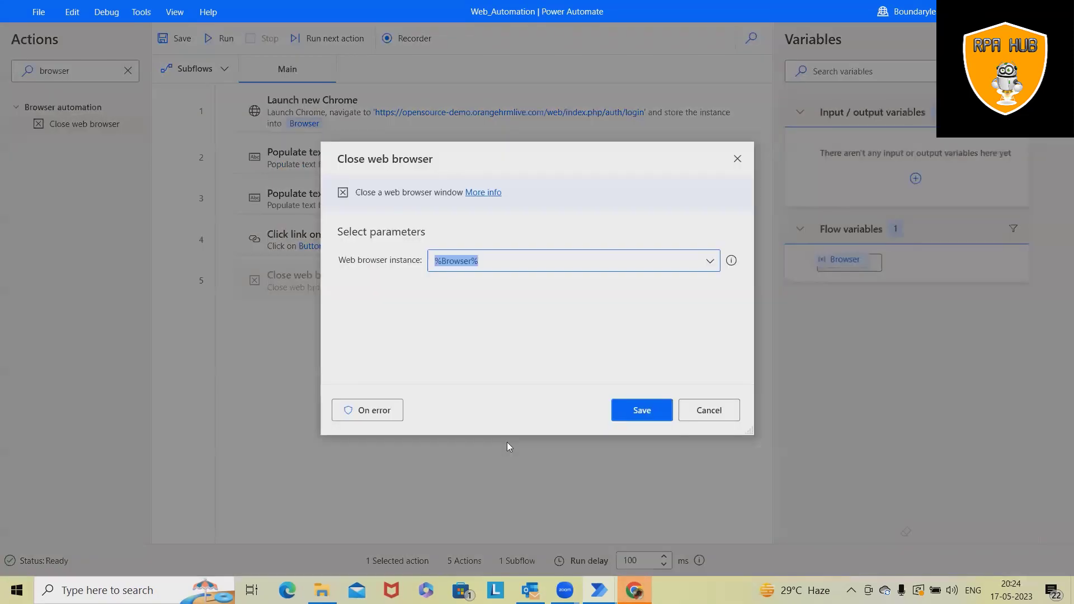
left_click(642, 410)
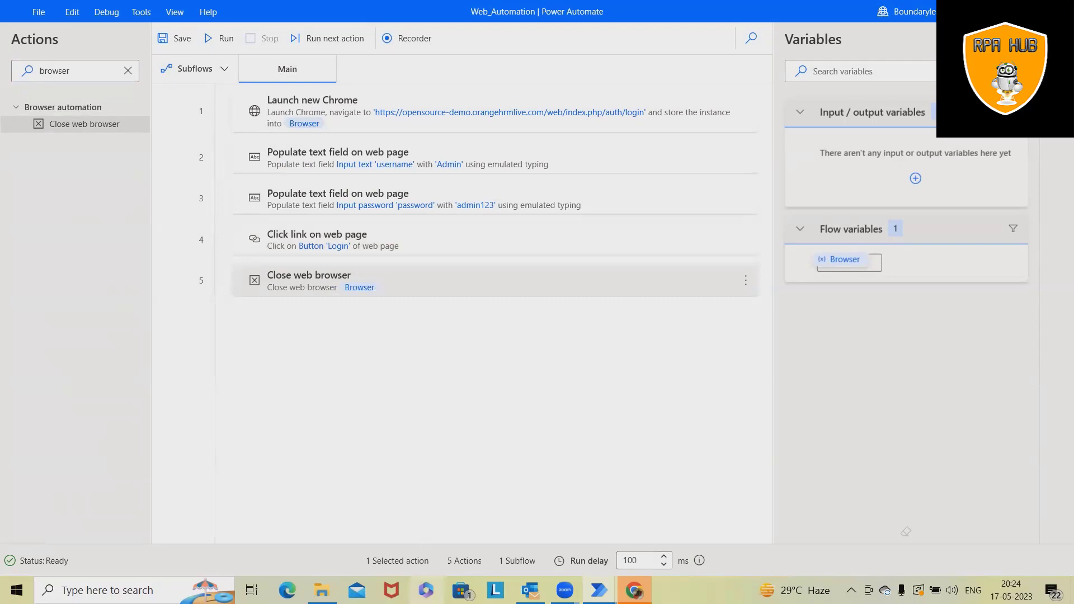
left_click(633, 590)
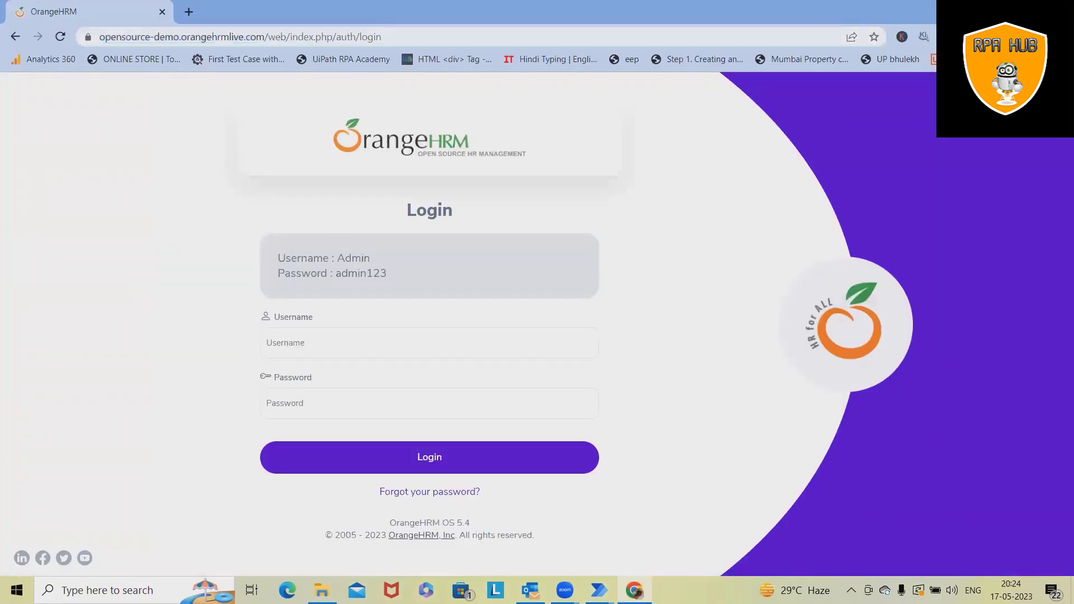
key("alt+Tab")
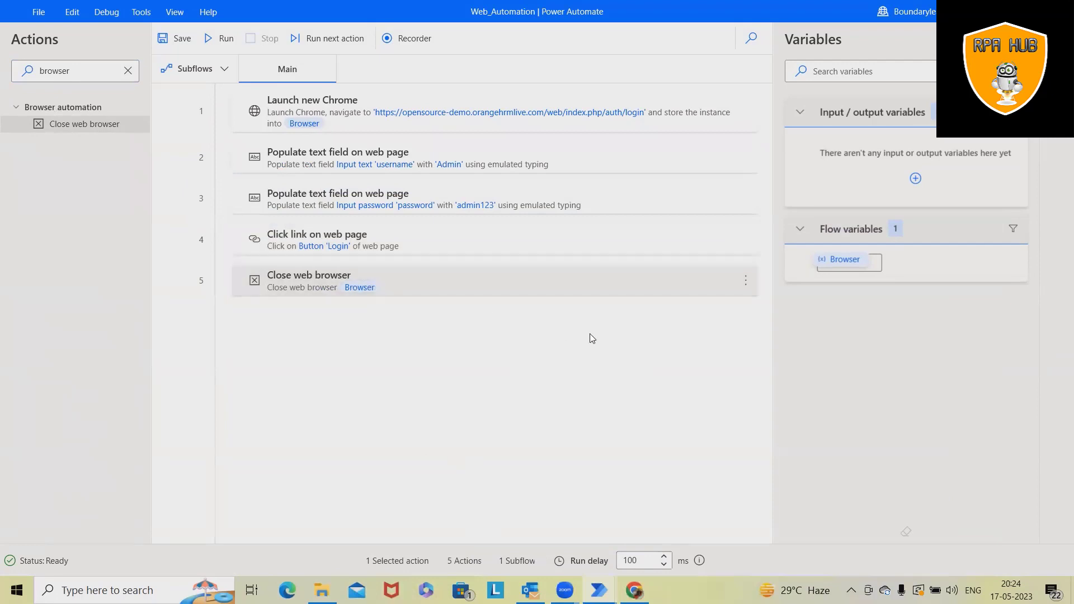
Step: Save the Web_Automation flow and run it once
left_click(177, 38)
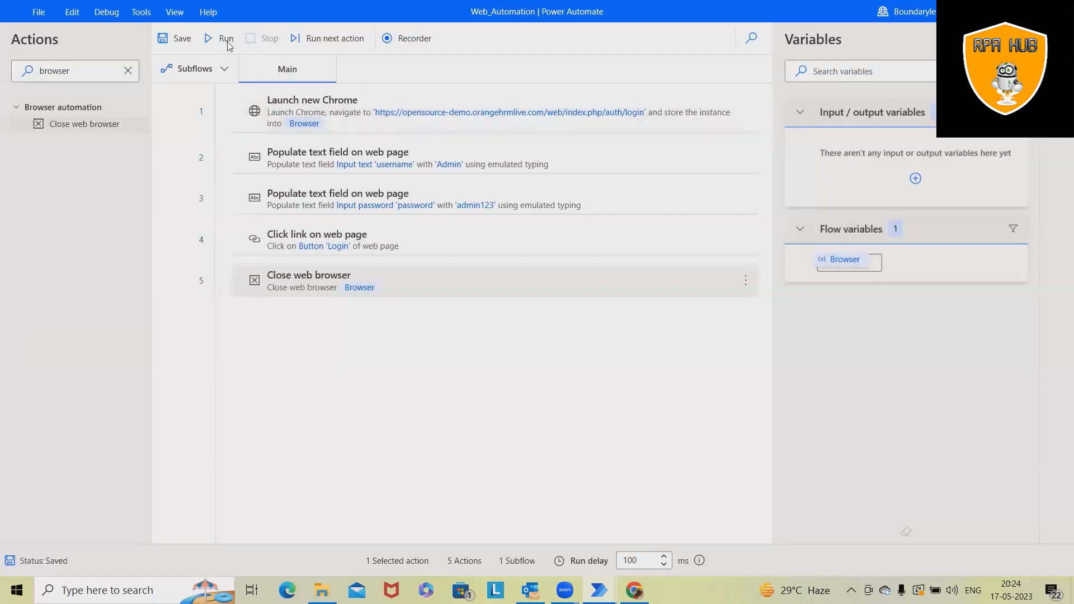
left_click(220, 38)
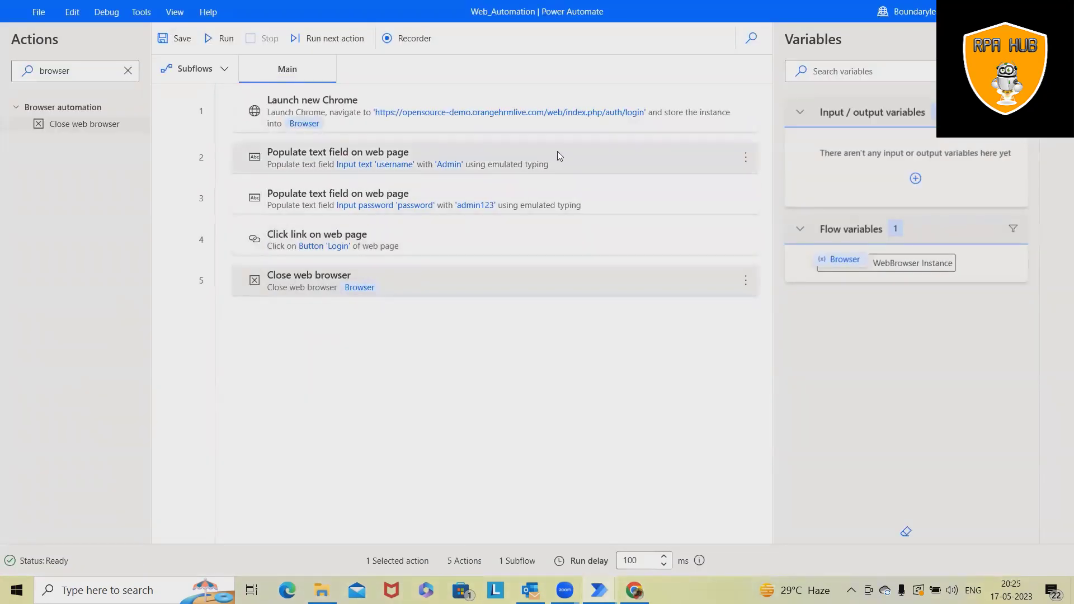
double_click(561, 155)
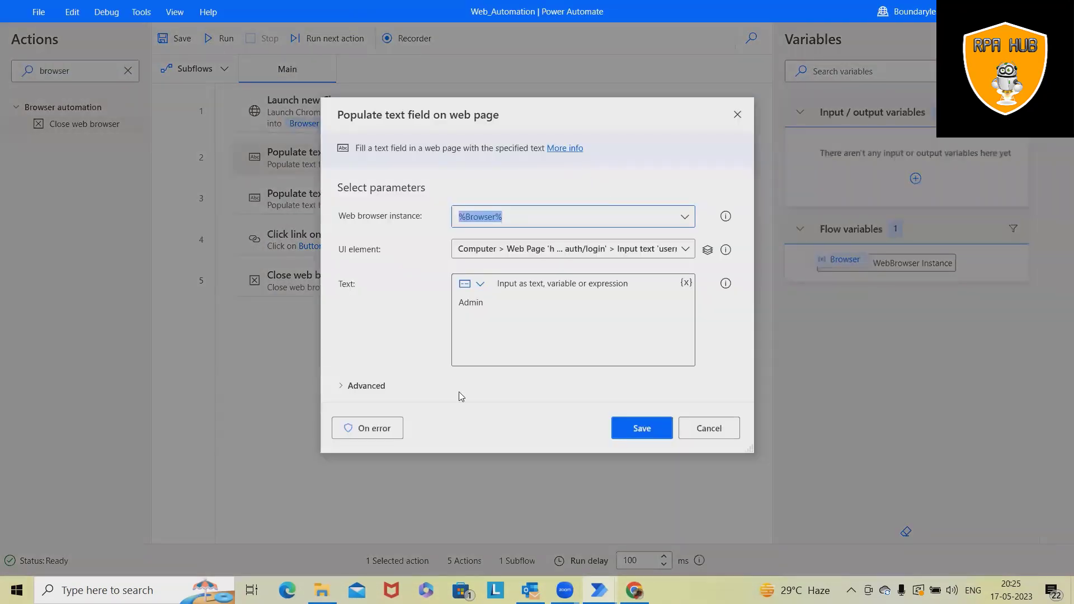
left_click(342, 386)
scroll(544, 319, "down", 2)
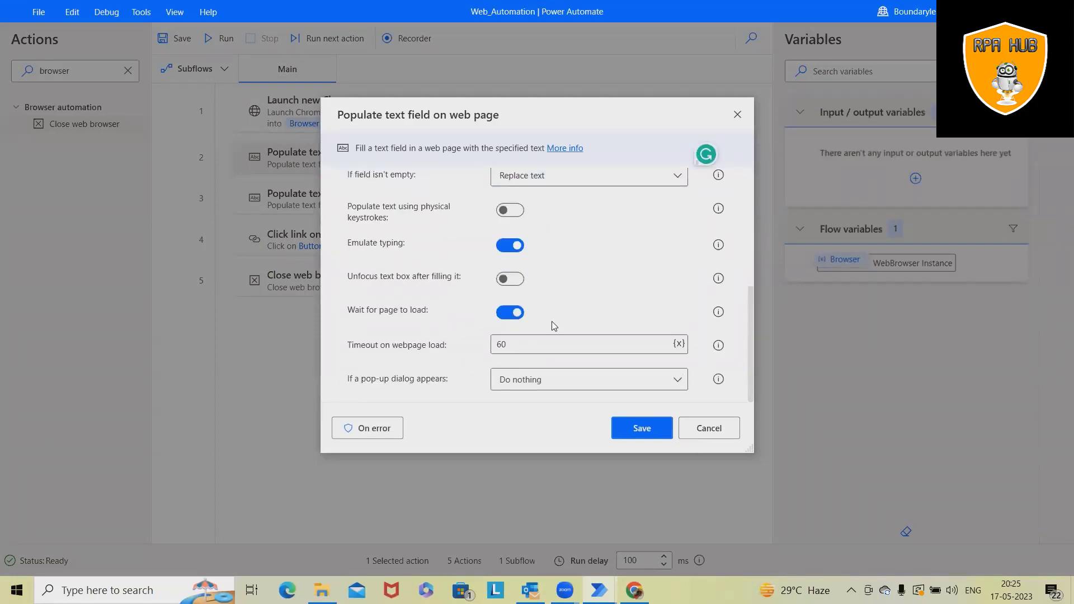
scroll(604, 328, "up", 4)
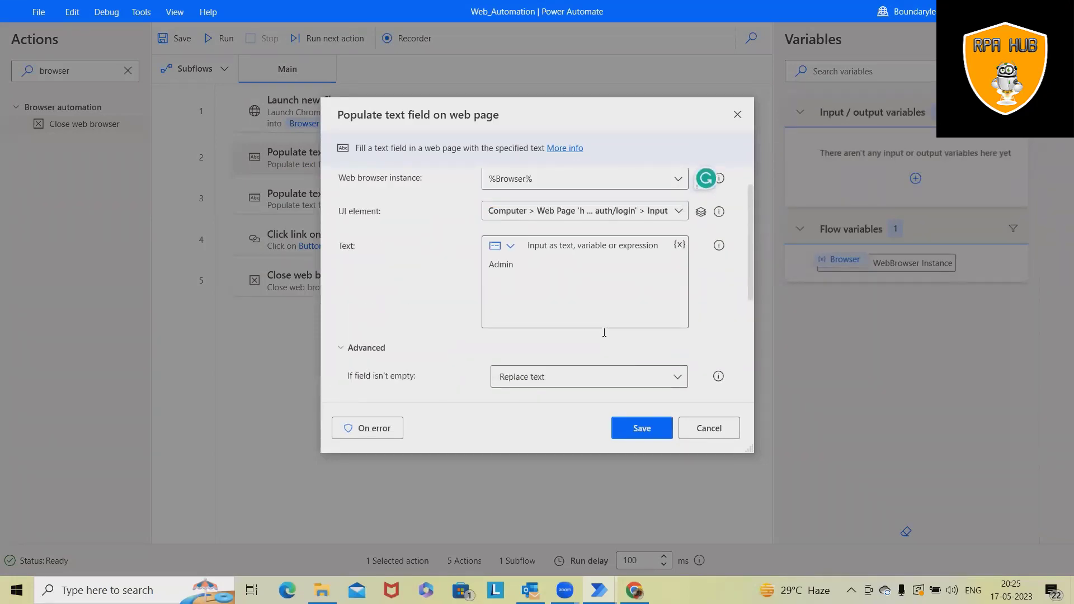
scroll(416, 335, "down", 2)
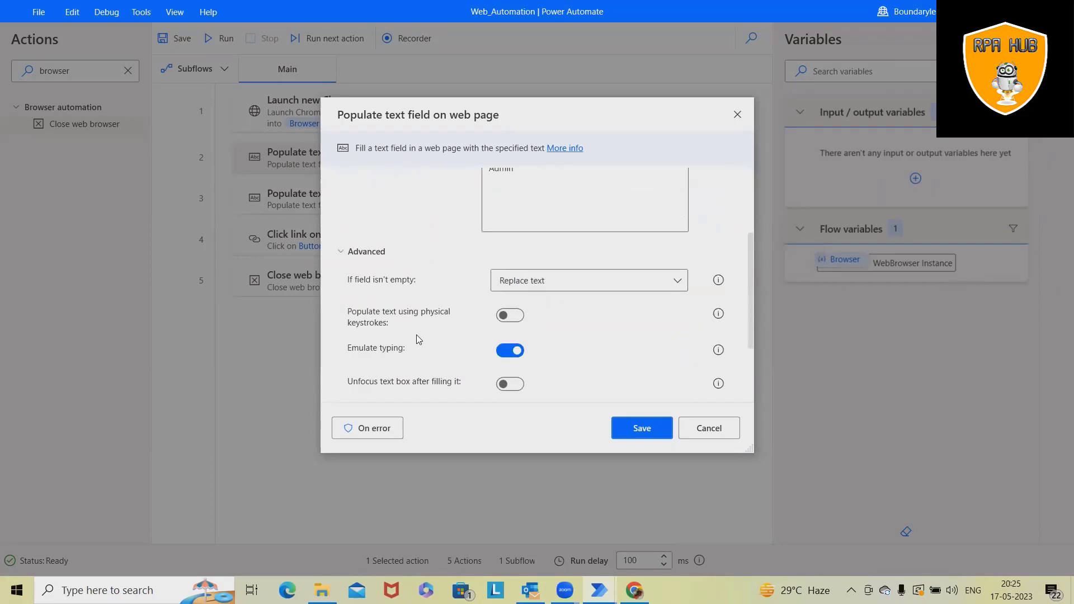
scroll(416, 335, "down", 1)
scroll(386, 273, "down", 2)
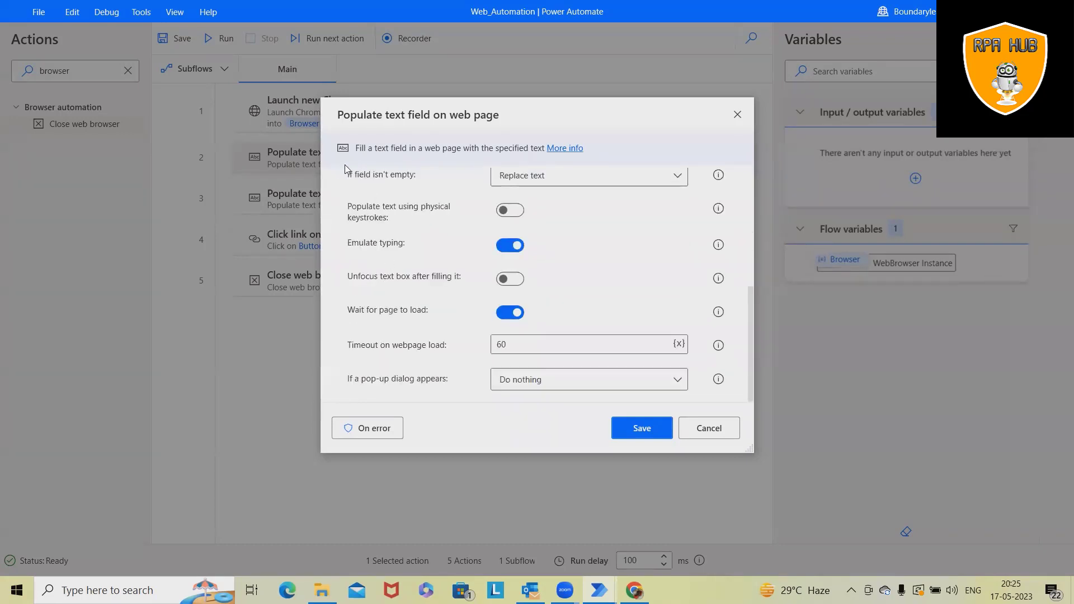
left_click(642, 427)
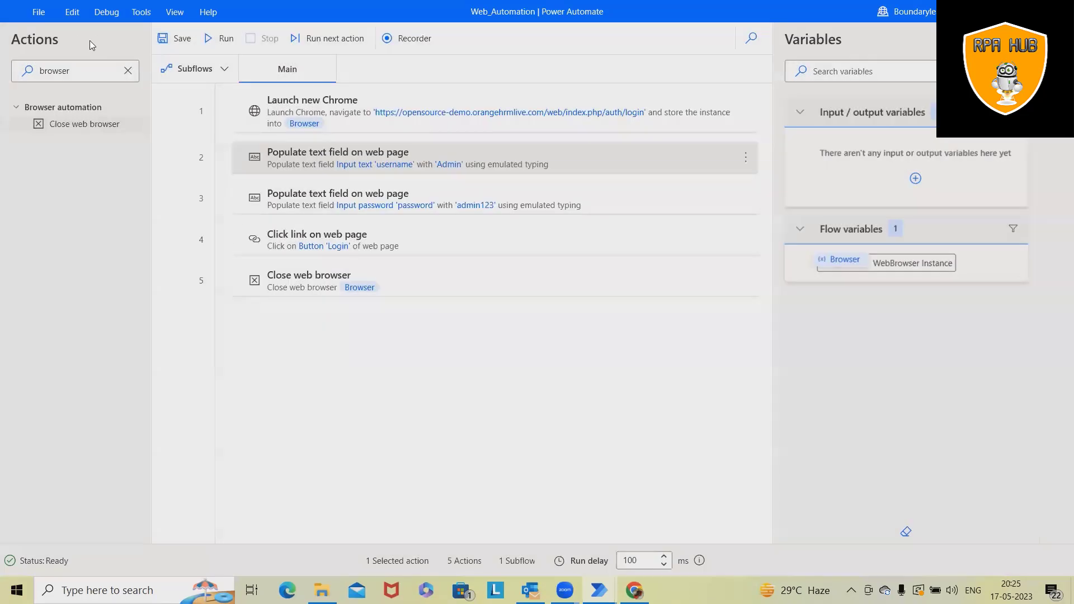
Step: Look through the File and Tools menus, then close them
left_click(38, 12)
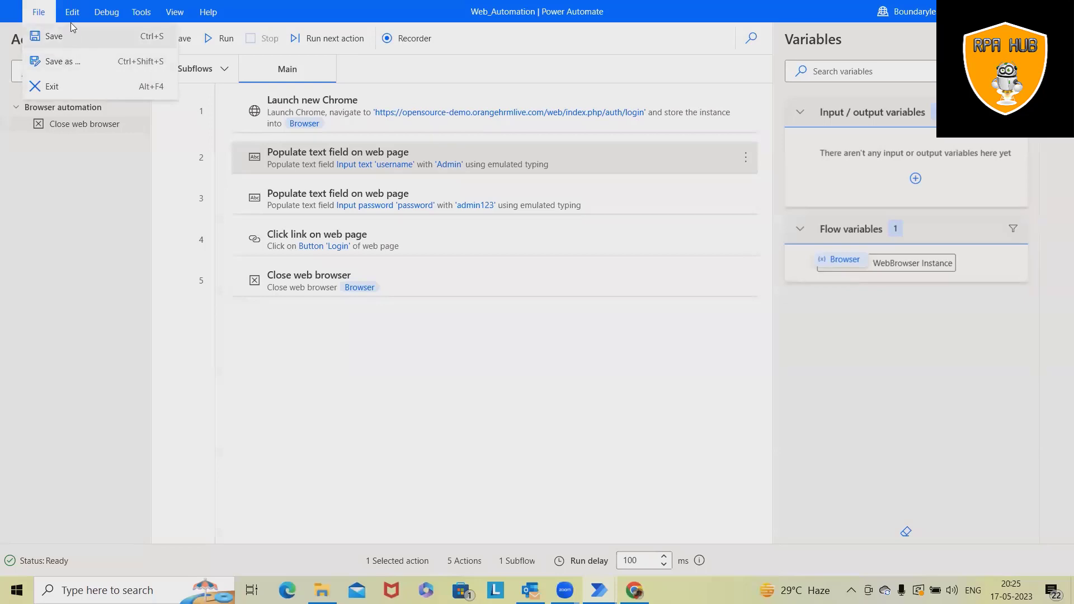
left_click(141, 11)
left_click(141, 12)
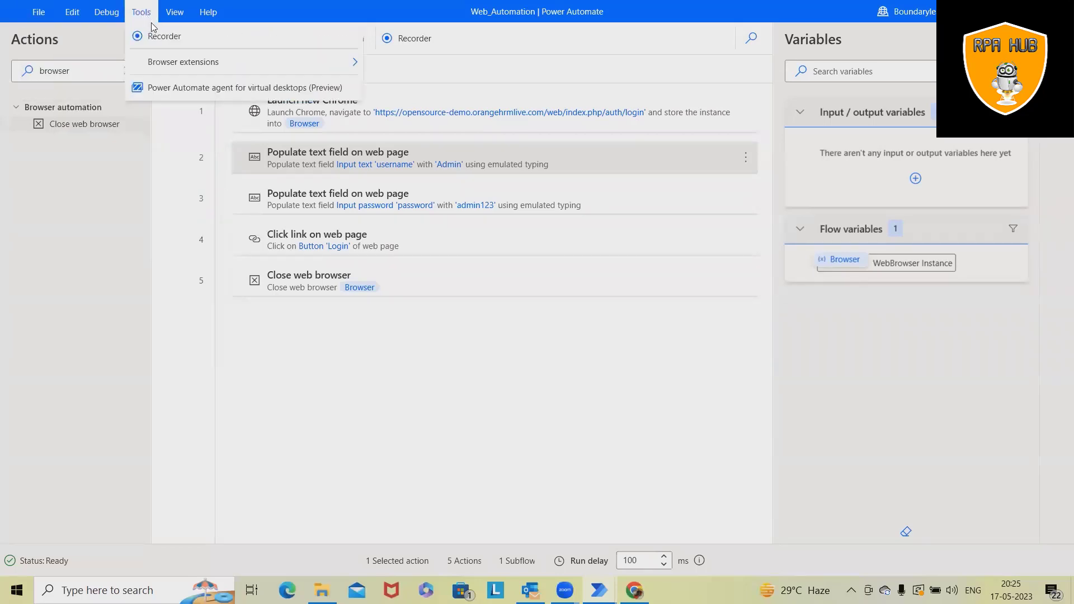
left_click(219, 113)
Step: Show the UI elements pane, expand its tree and preview Input text 'username'
left_click(1055, 71)
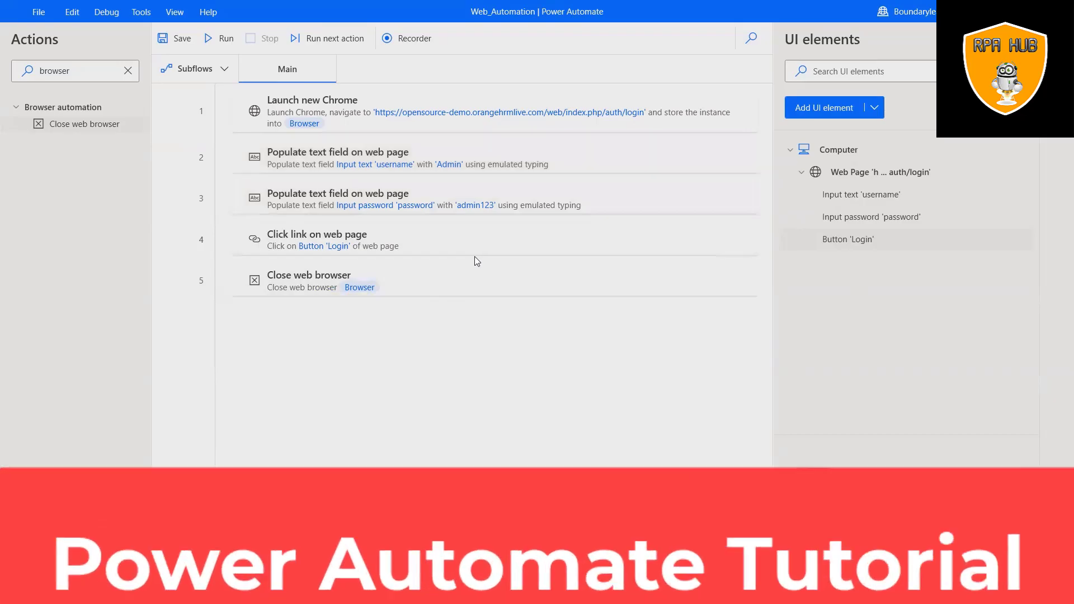
left_click(437, 244)
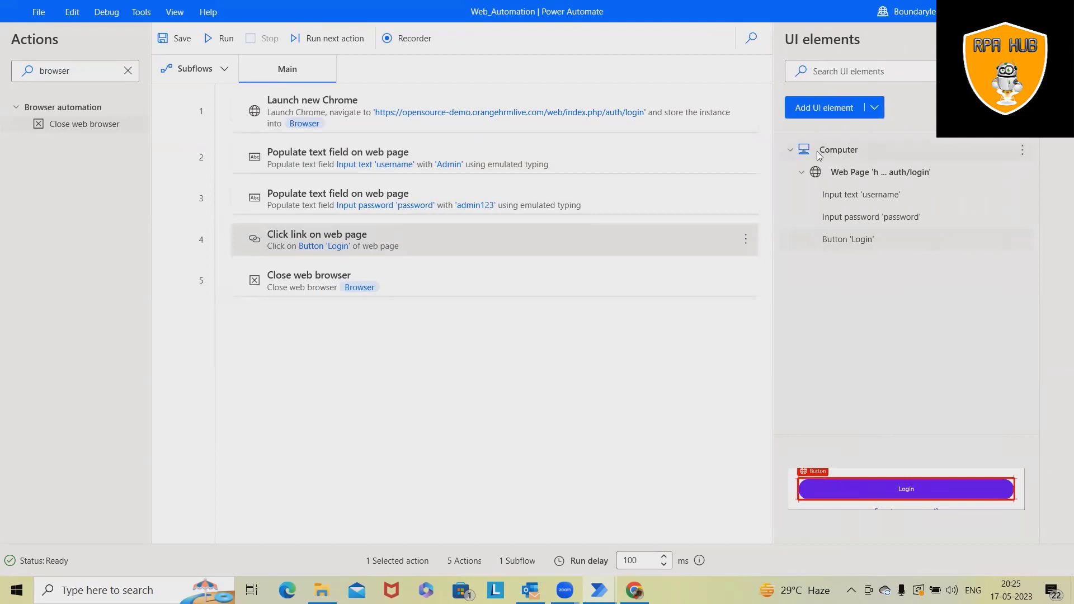
left_click(790, 150)
left_click(789, 150)
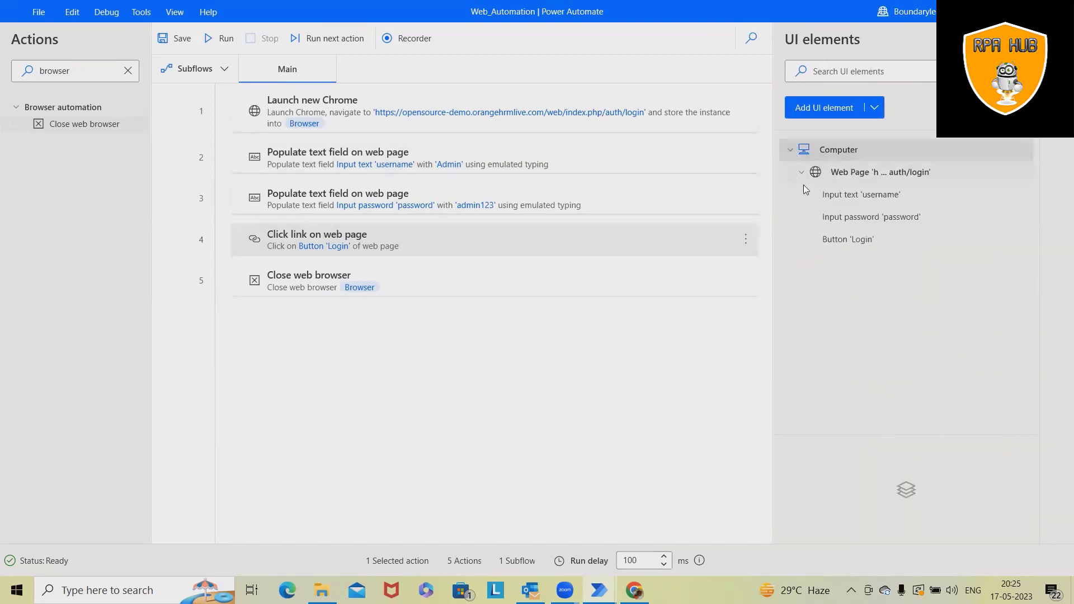
left_click(843, 193)
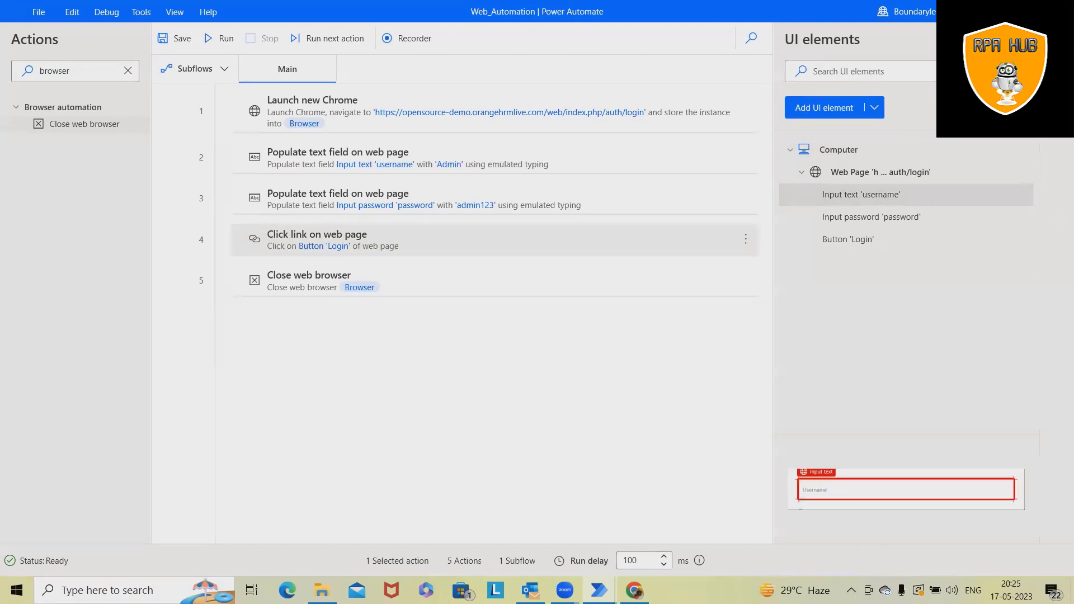
left_click(873, 107)
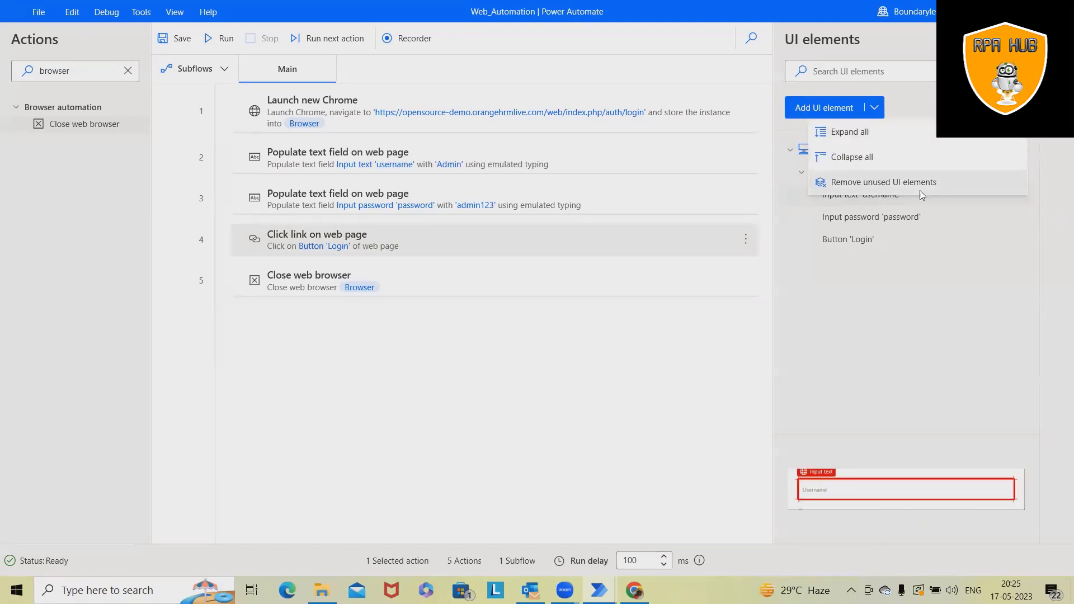
Step: Edit the selectors of Input text 'username' from its right-click menu
left_click(957, 279)
right_click(812, 191)
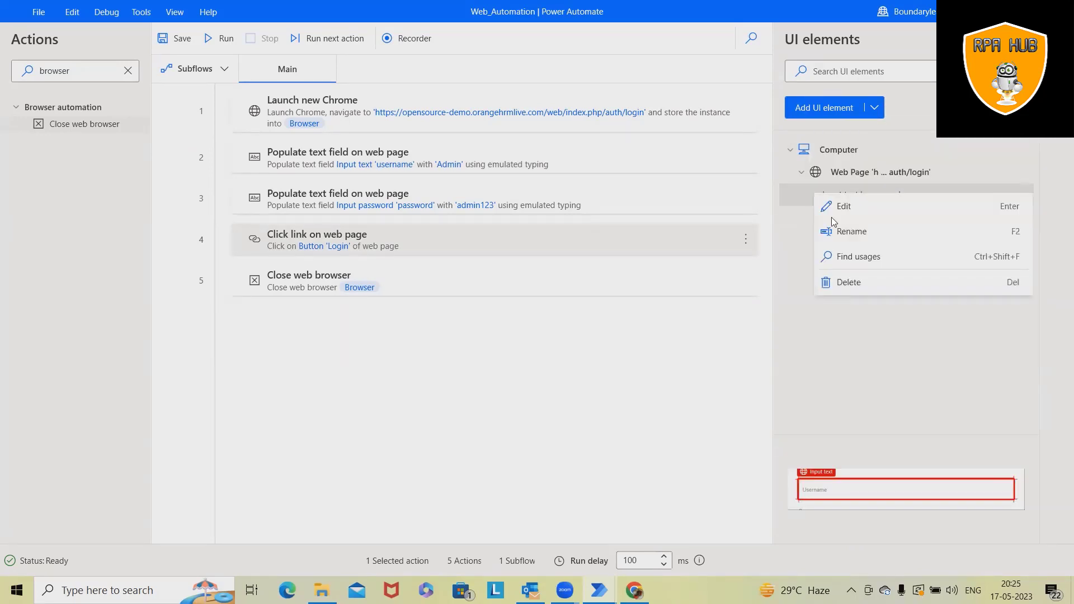
left_click(867, 216)
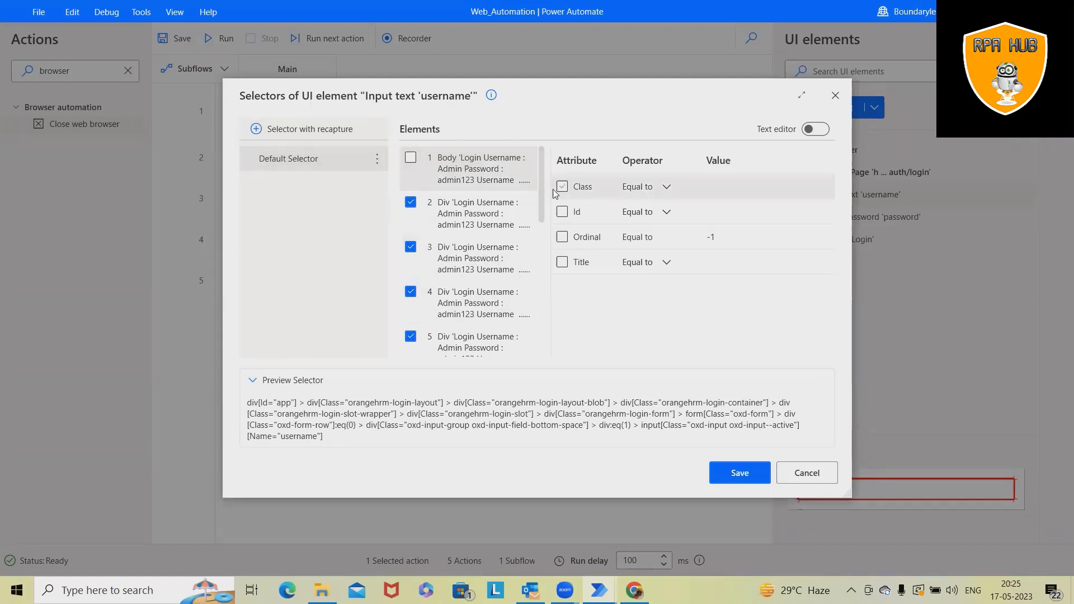
scroll(468, 306, "down", 5)
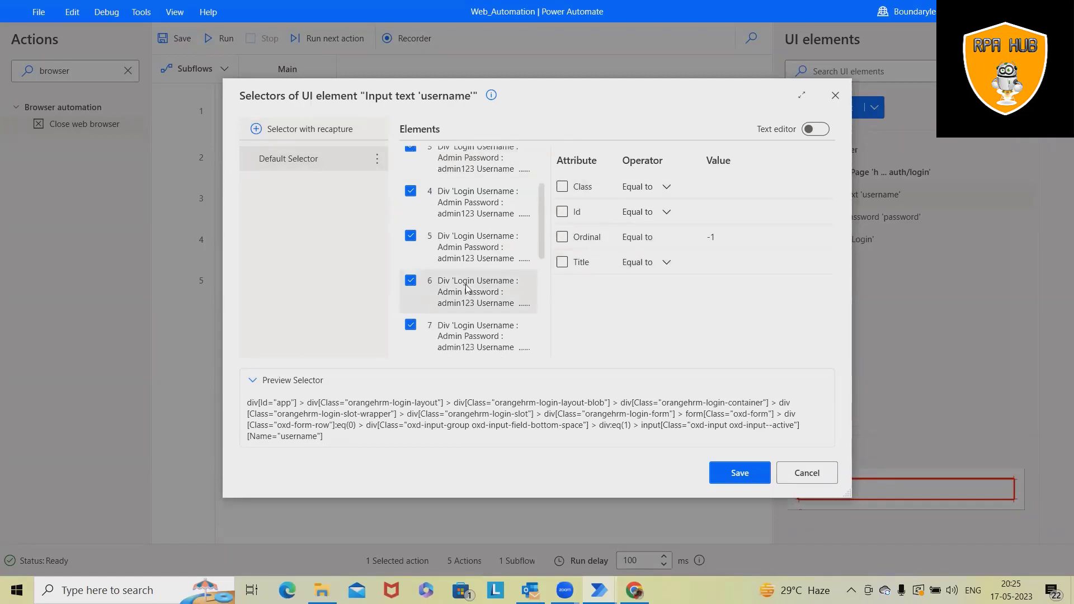
scroll(470, 336, "up", 1)
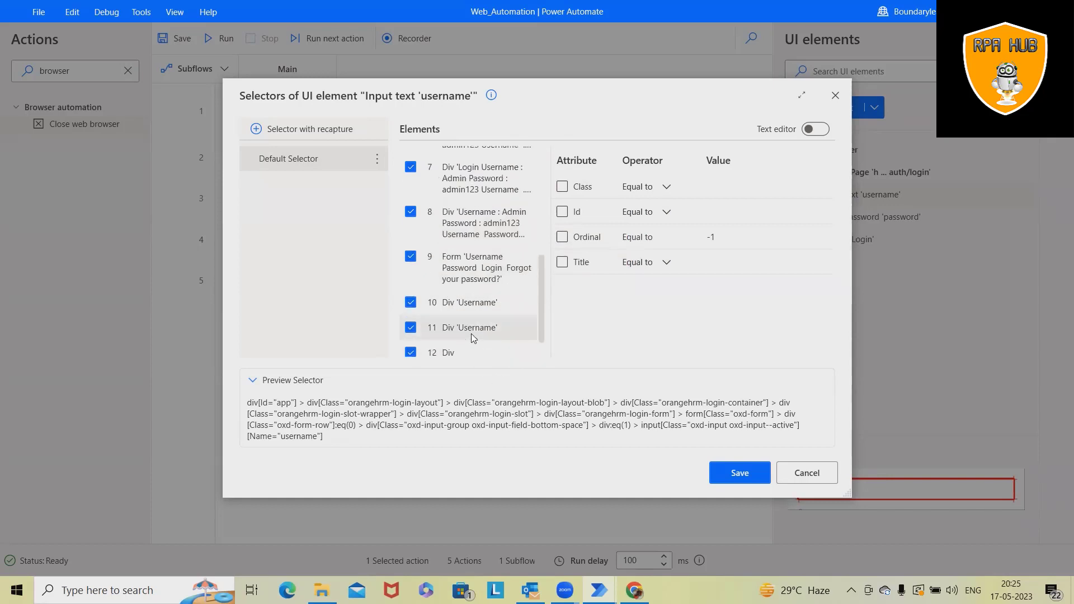
scroll(470, 325, "up", 2)
scroll(465, 295, "up", 2)
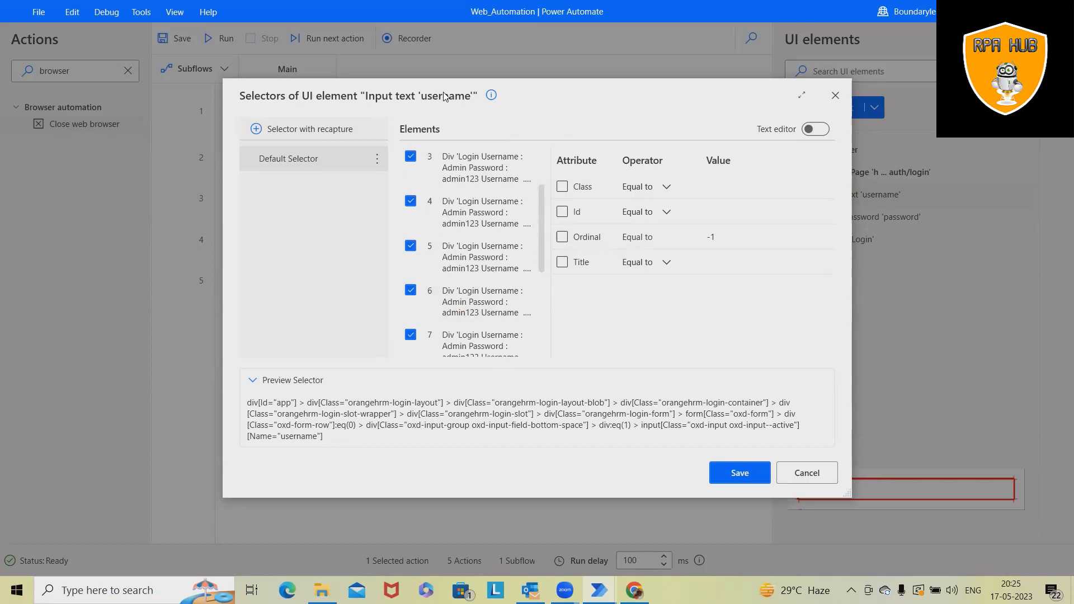
Step: Tick the Id attribute, check its operator and value, then return to Chrome
left_click(562, 213)
left_click(646, 212)
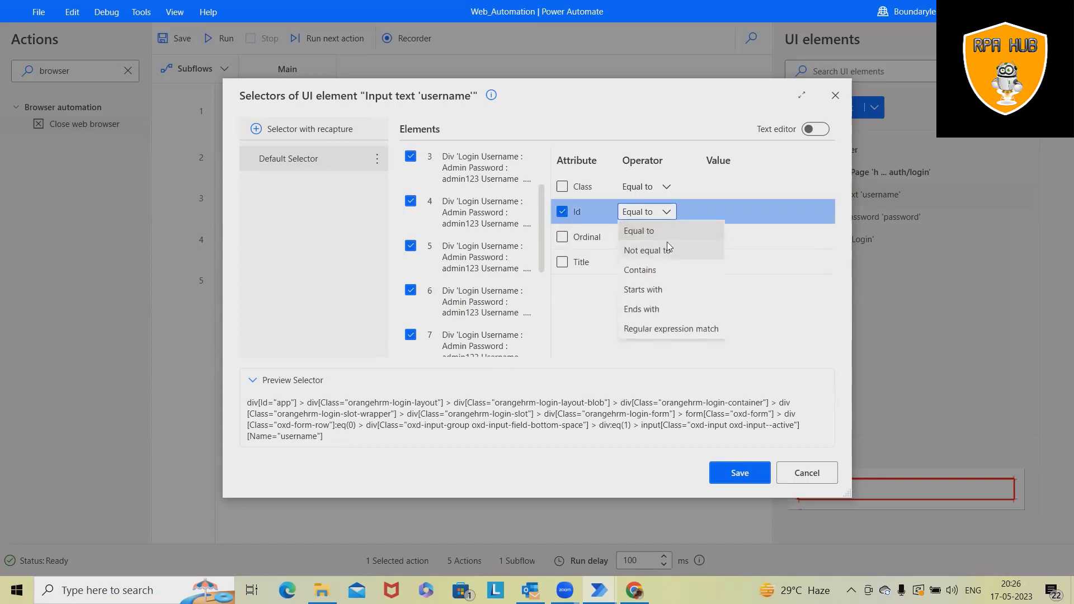
left_click(724, 212)
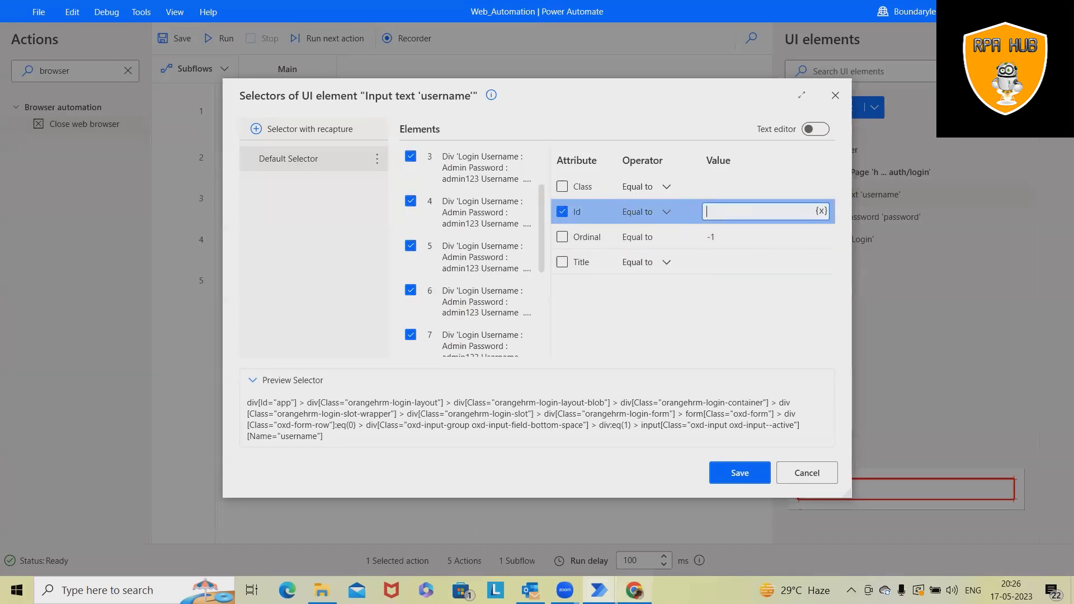
key("alt+Tab")
Step: Inspect the OrangeHRM Username field's HTML from its right-click menu
left_click(369, 341)
right_click(371, 338)
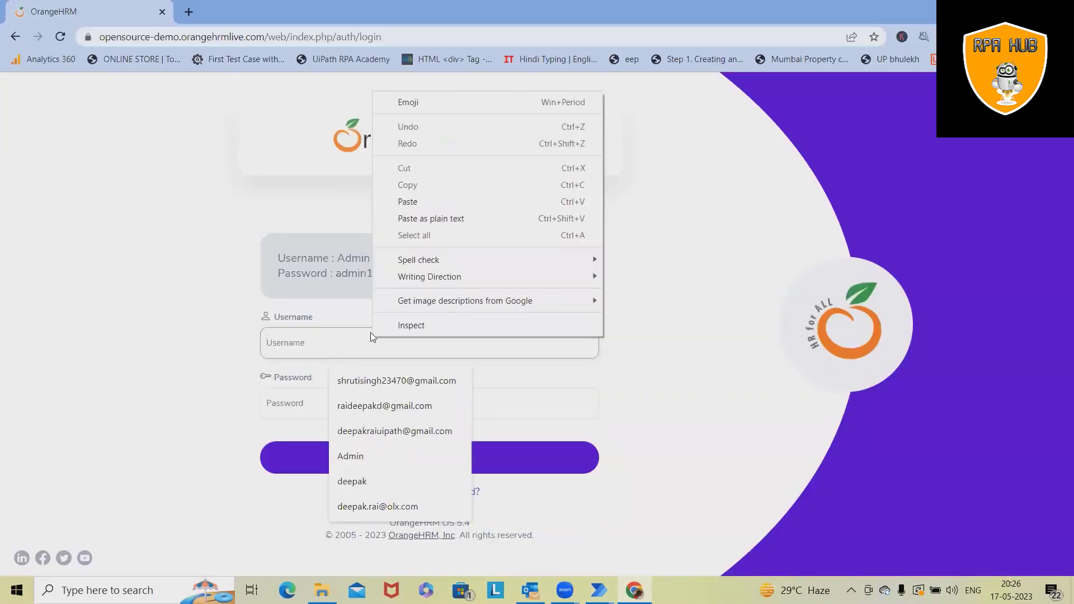
left_click(302, 336)
right_click(302, 335)
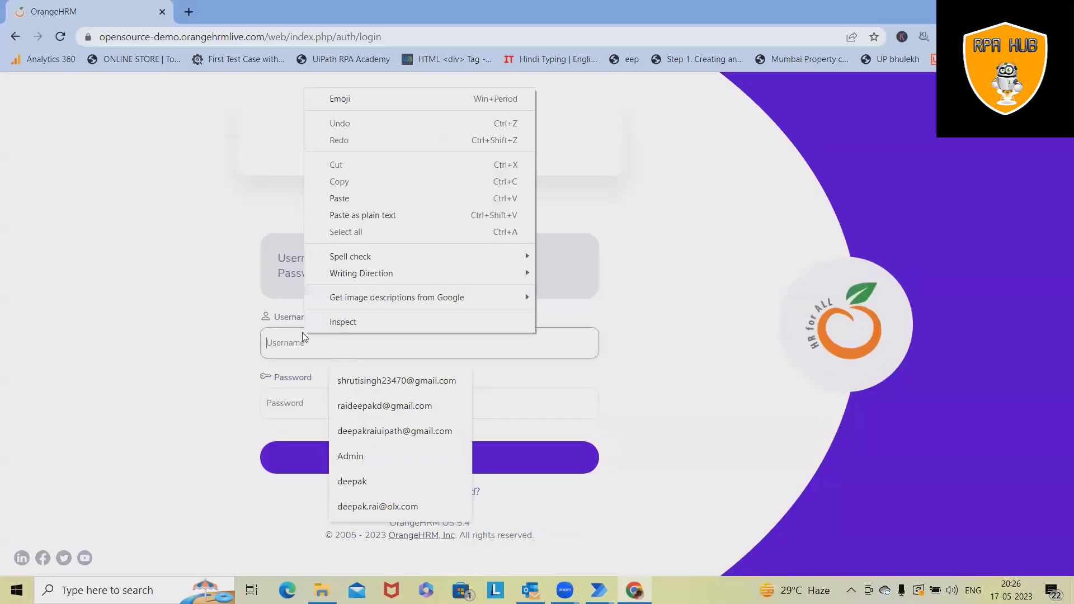
left_click(344, 322)
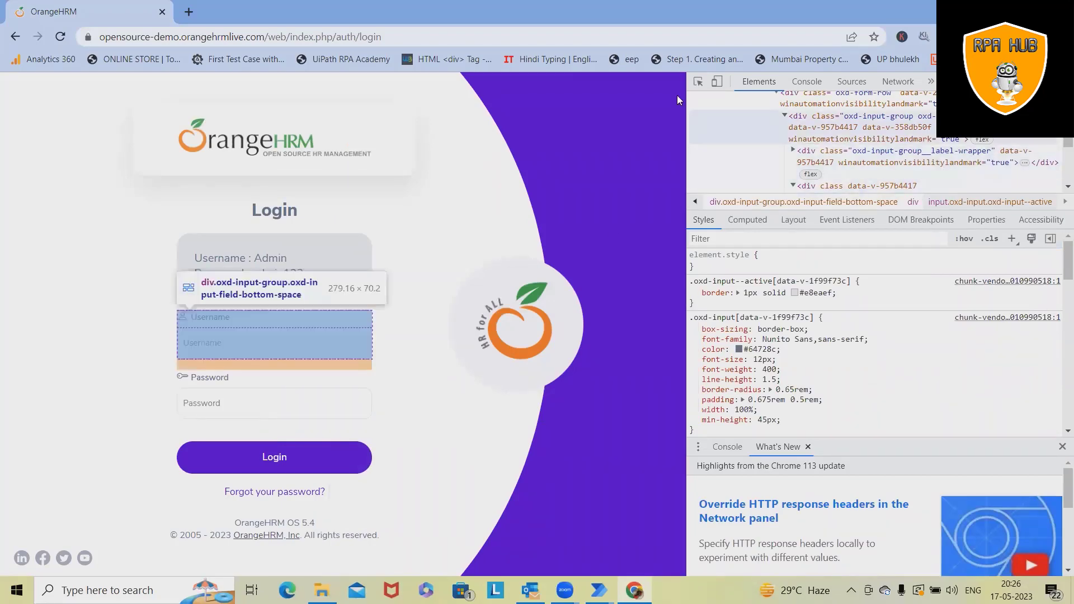
Step: Pick the Username input in DevTools, showing name 'username' and no id
left_click(697, 81)
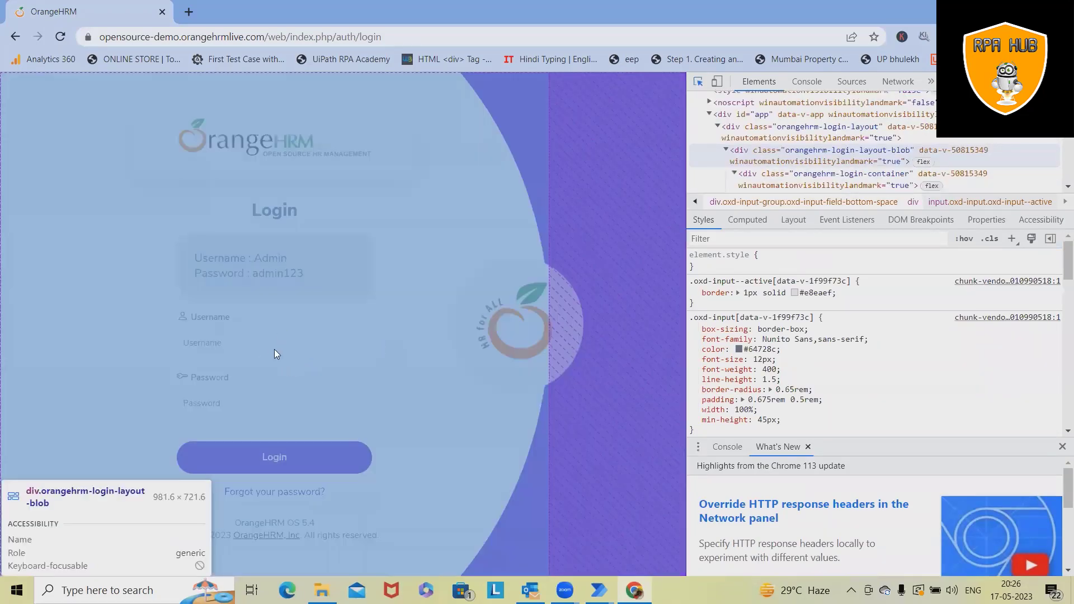
left_click(275, 349)
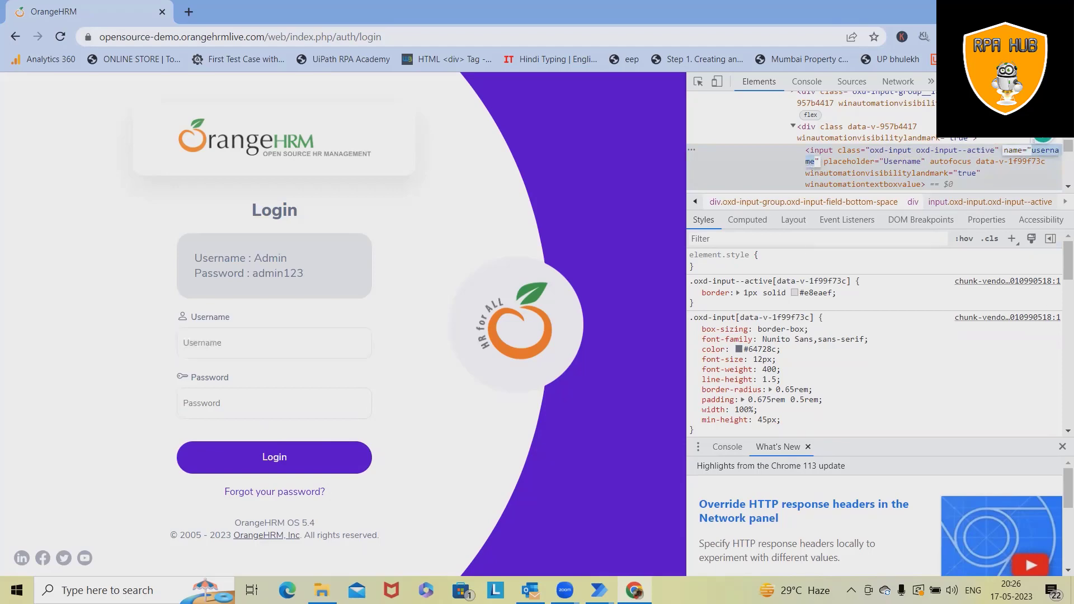
mouse_move(599, 590)
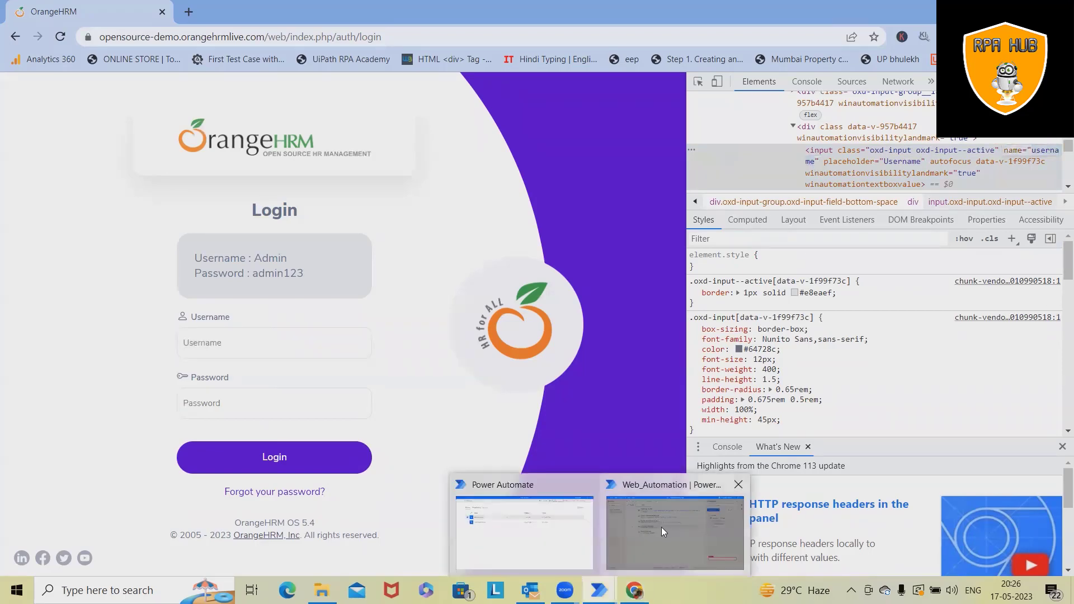
left_click(661, 527)
Step: Untick Id and review the Username div and body element attributes
left_click(563, 212)
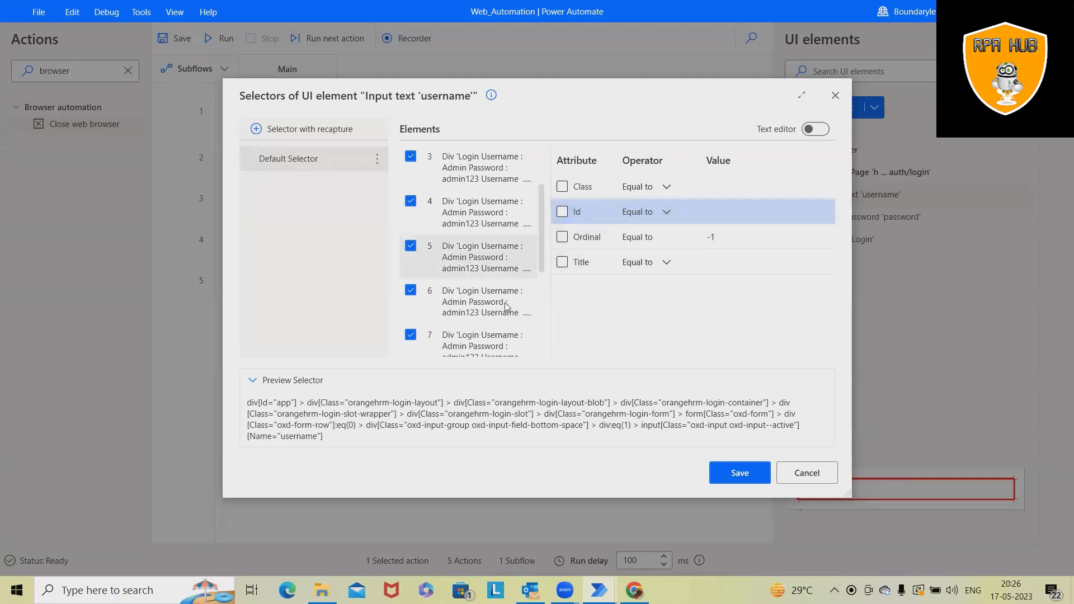
scroll(477, 309, "down", 3)
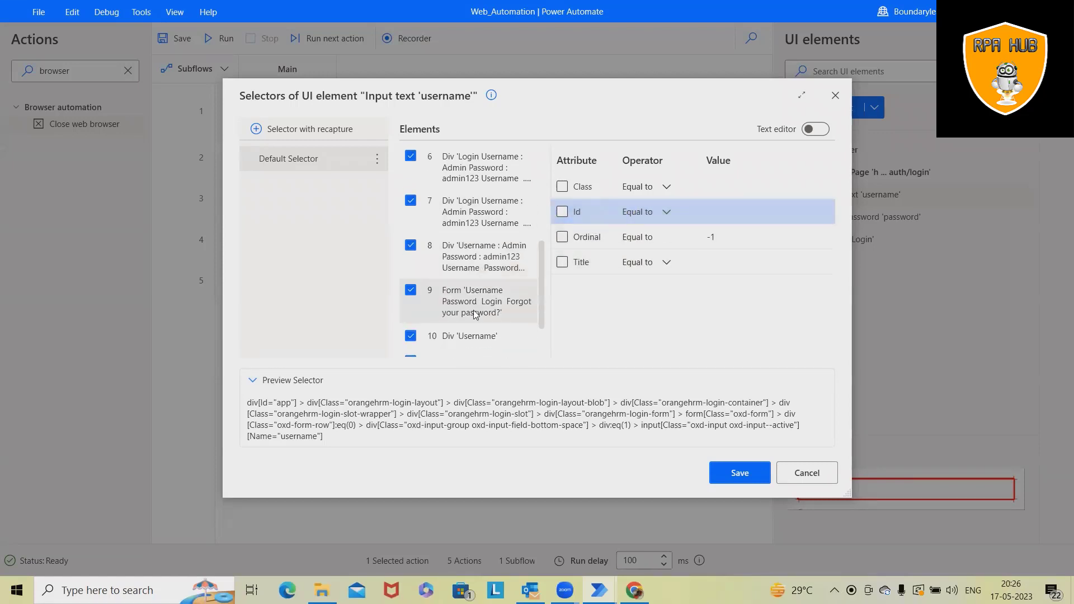
left_click(494, 340)
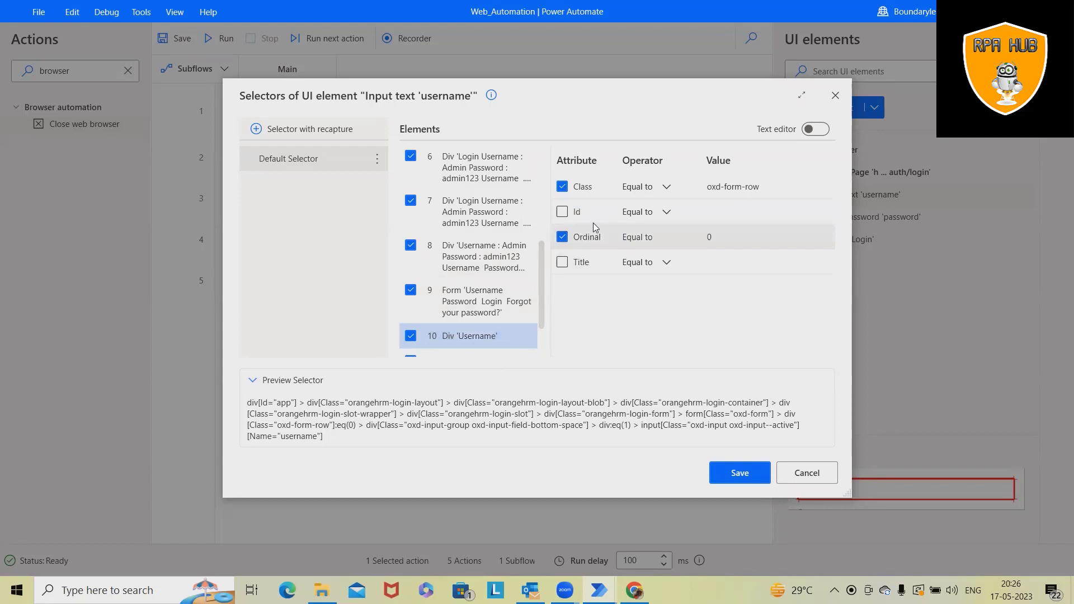
scroll(471, 267, "up", 3)
scroll(470, 268, "up", 3)
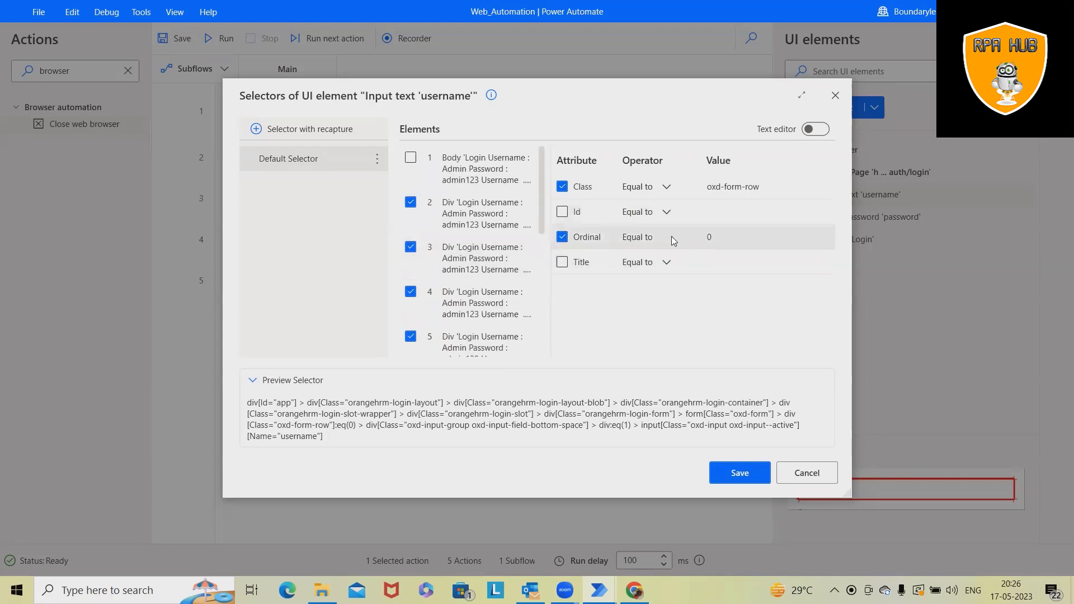
left_click(487, 168)
Step: Try matching the body element by class, revert it, and save the username selector
left_click(409, 158)
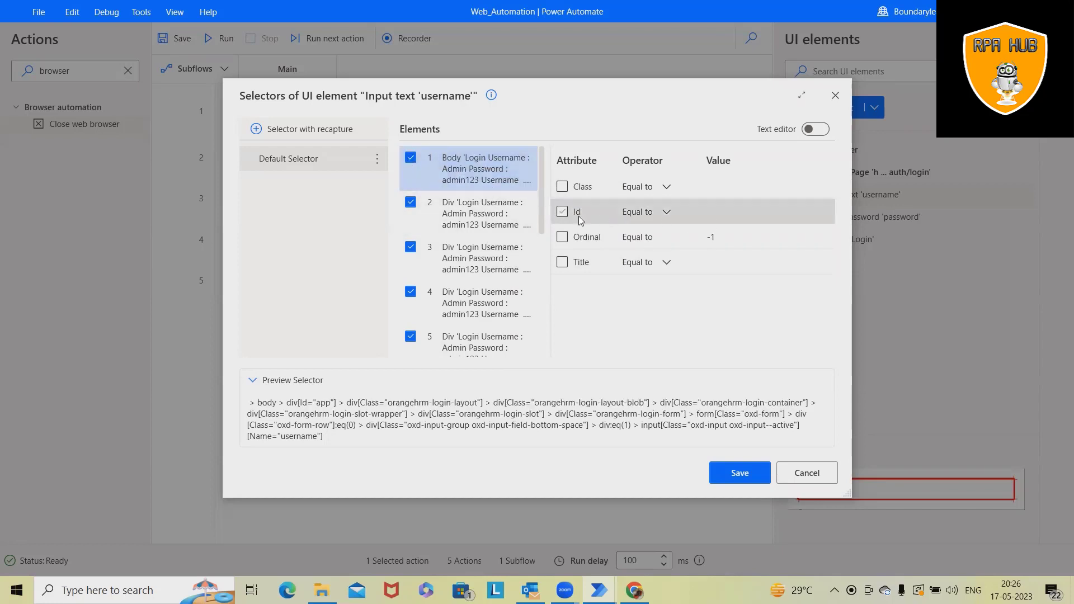
left_click(563, 187)
left_click(646, 187)
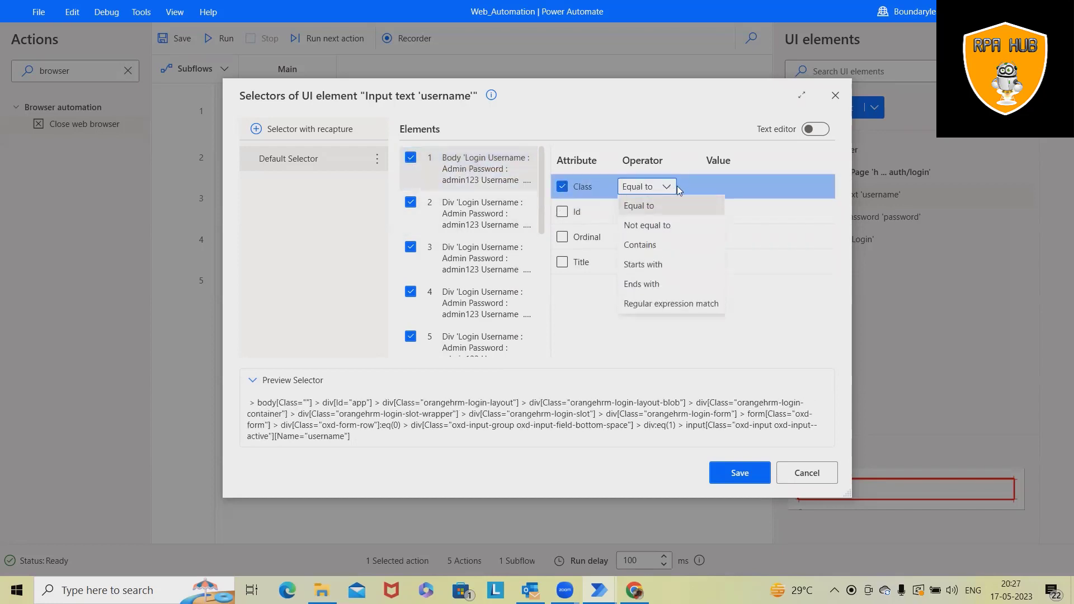
left_click(671, 208)
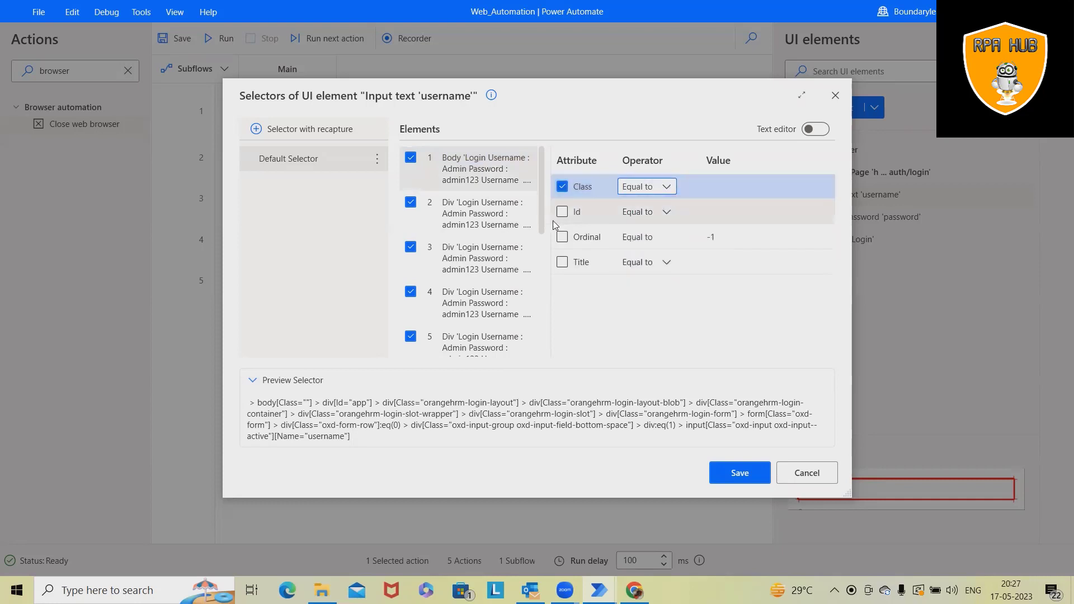
left_click(563, 187)
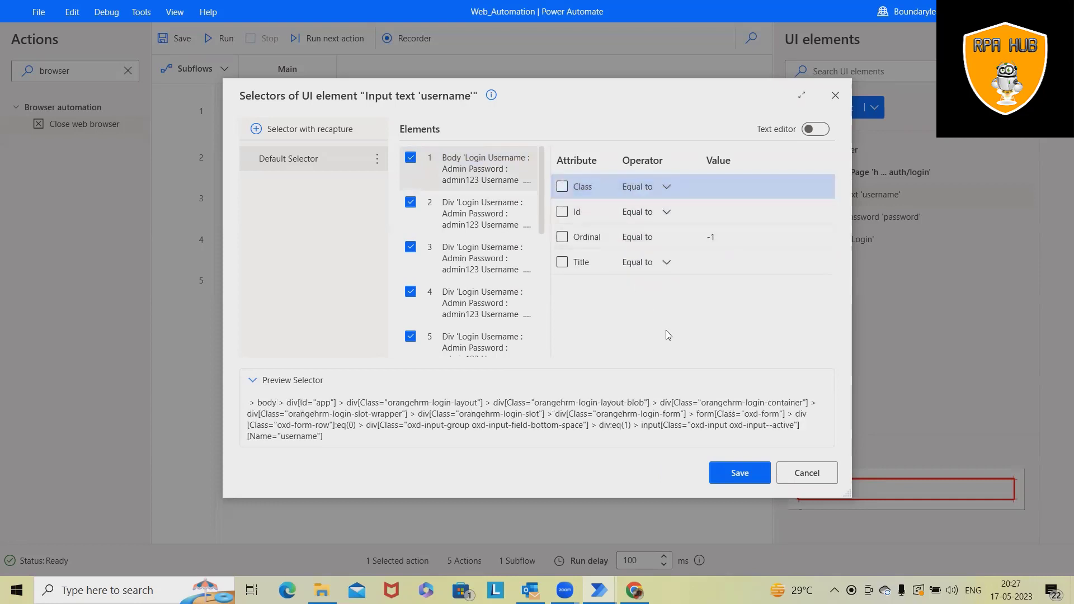
left_click(410, 158)
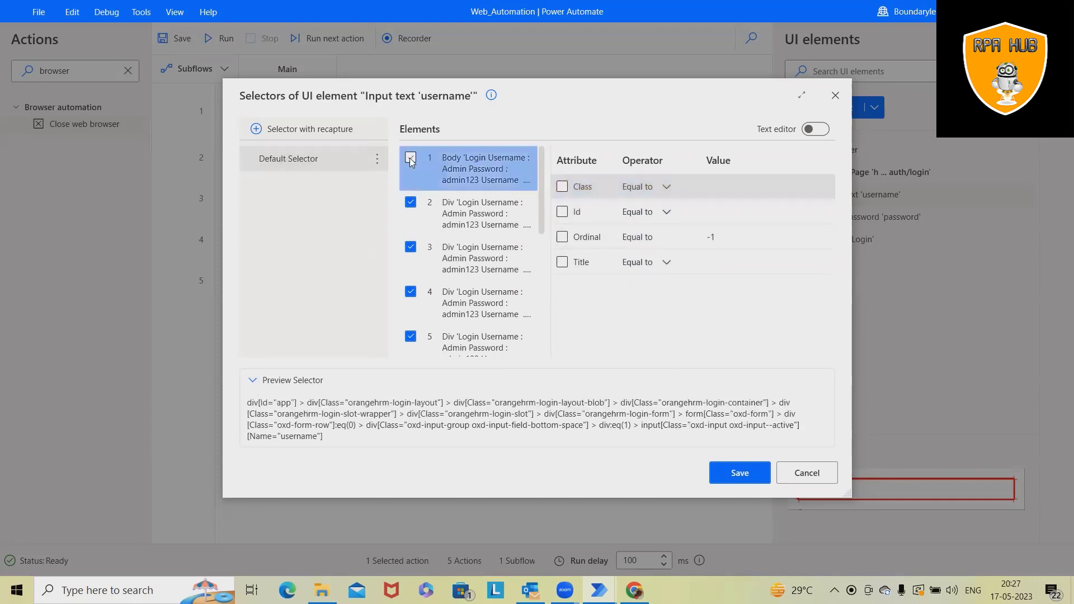
left_click(737, 472)
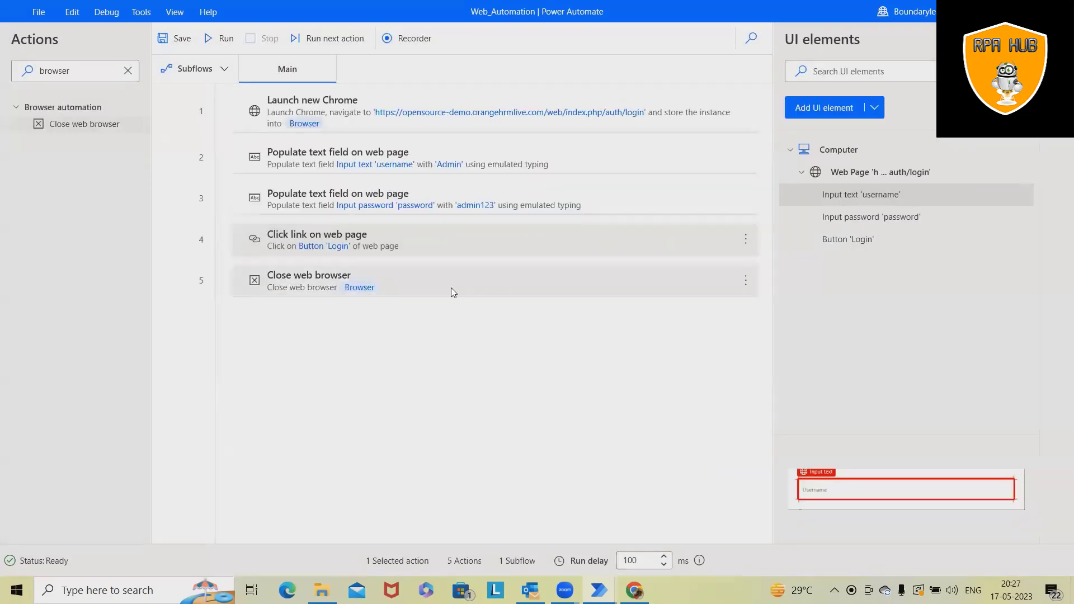
Step: Edit the selectors of Input password 'password' from its right-click menu
left_click(877, 223)
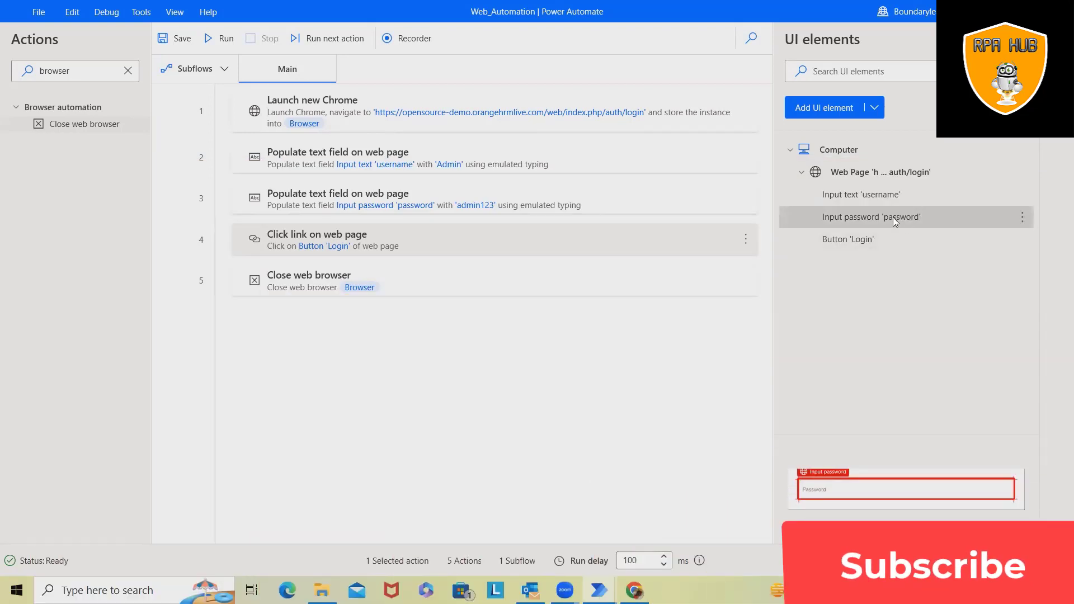
right_click(893, 217)
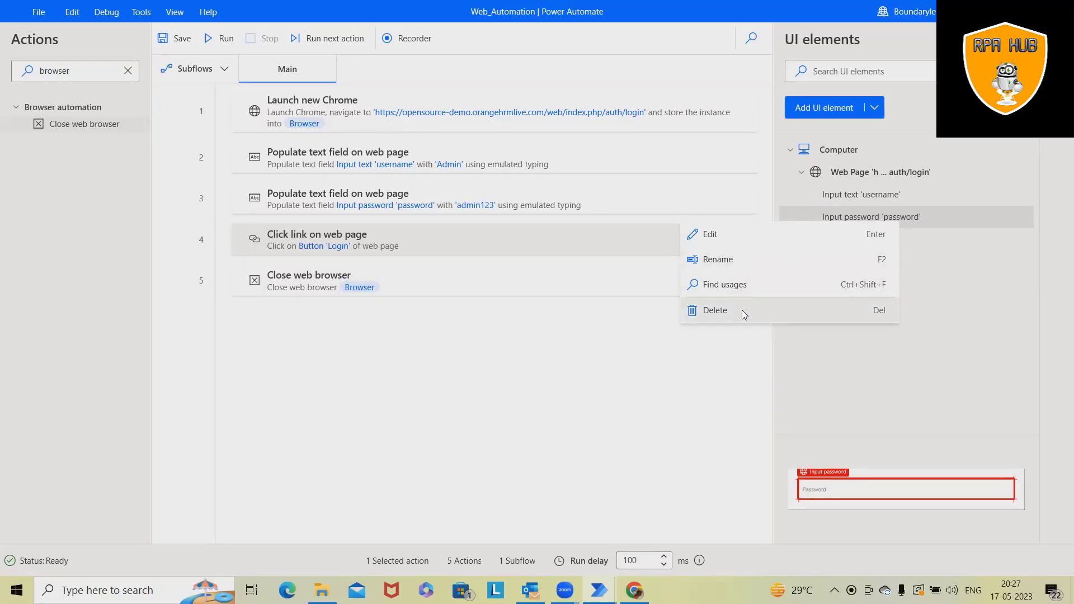
left_click(738, 235)
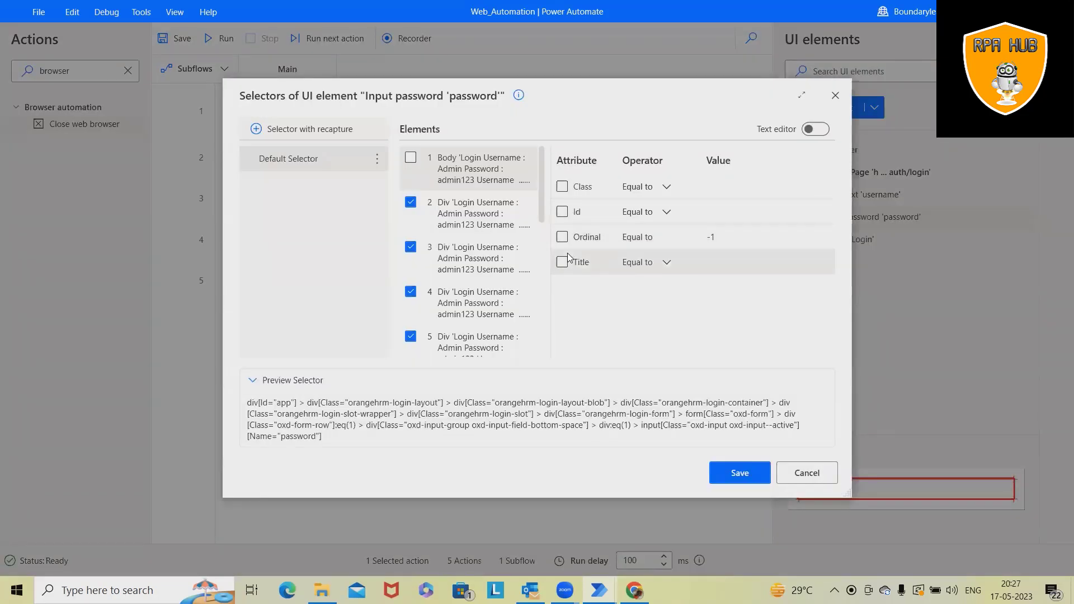
scroll(471, 269, "down", 5)
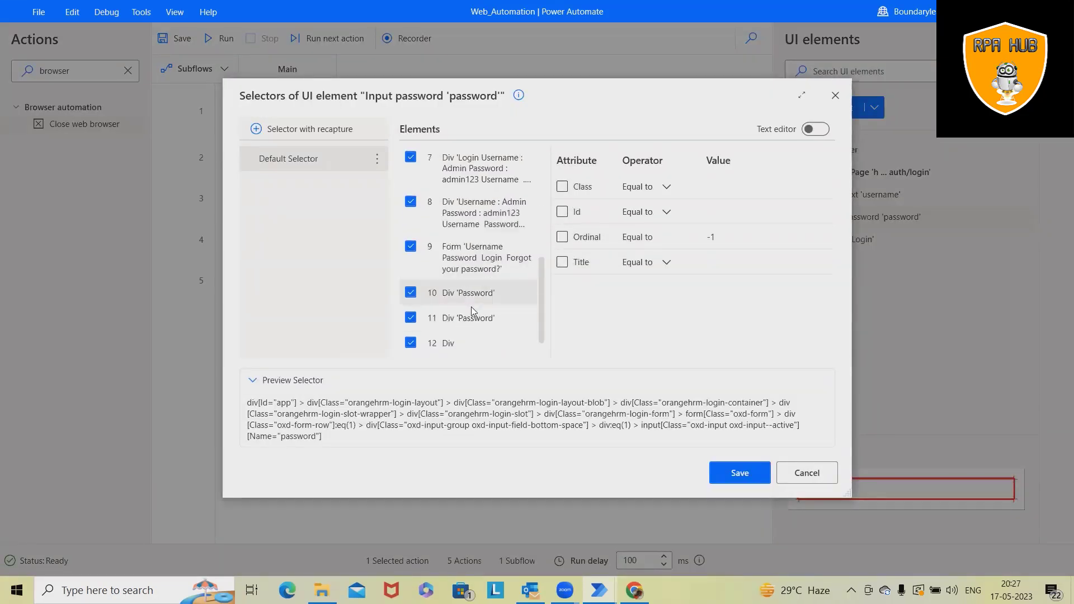
Step: Toggle the Text editor view, check the Default Selector menu, then start Selector with recapture
left_click(816, 129)
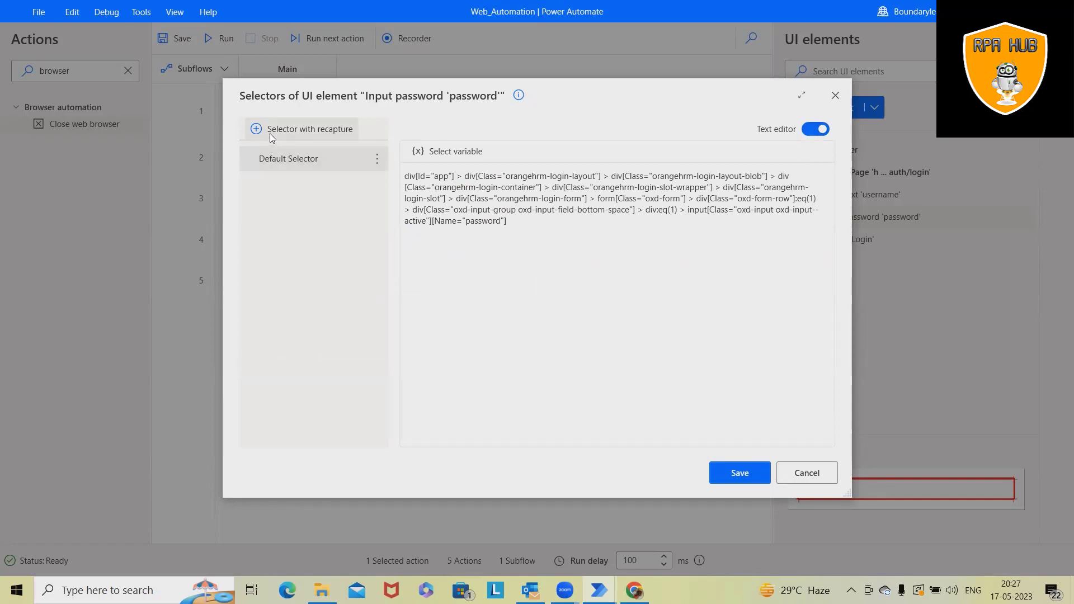
left_click(813, 129)
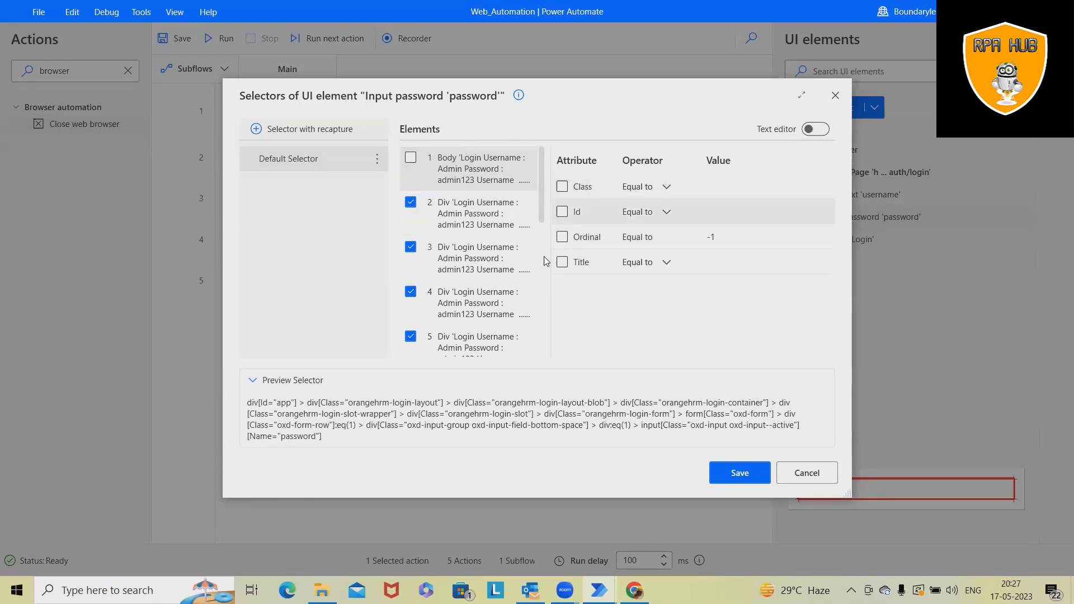
left_click(377, 158)
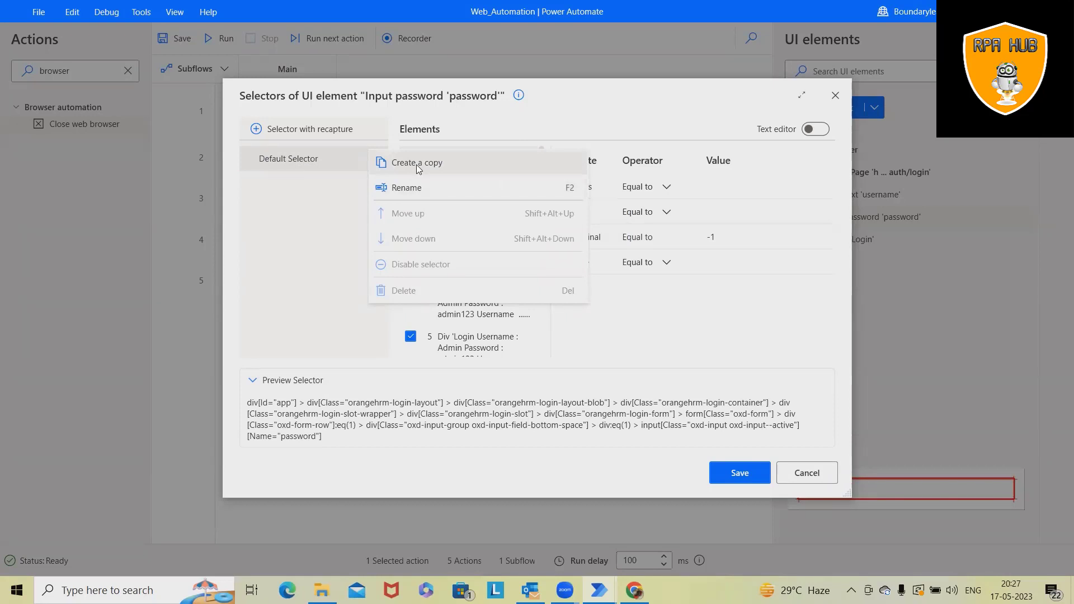
left_click(270, 189)
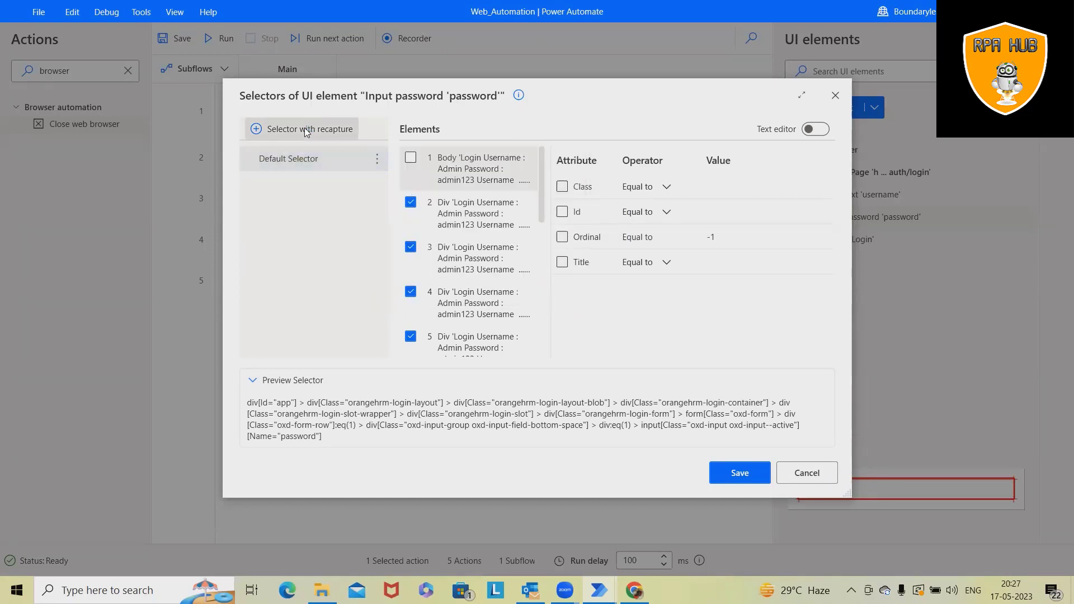
left_click(305, 128)
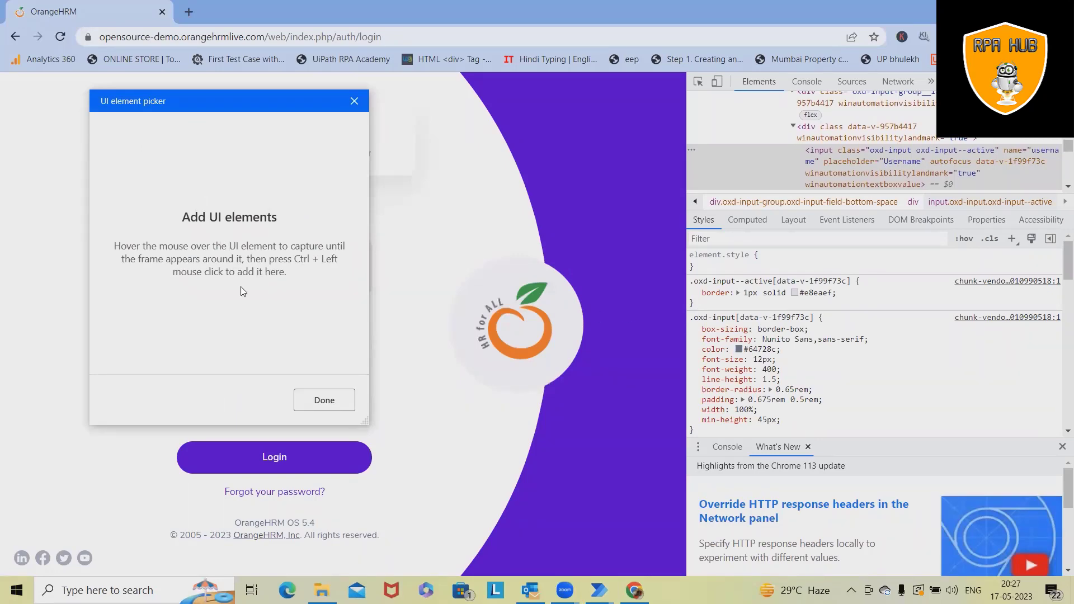
Step: Close the element picker with its X, capturing nothing
left_click(353, 104)
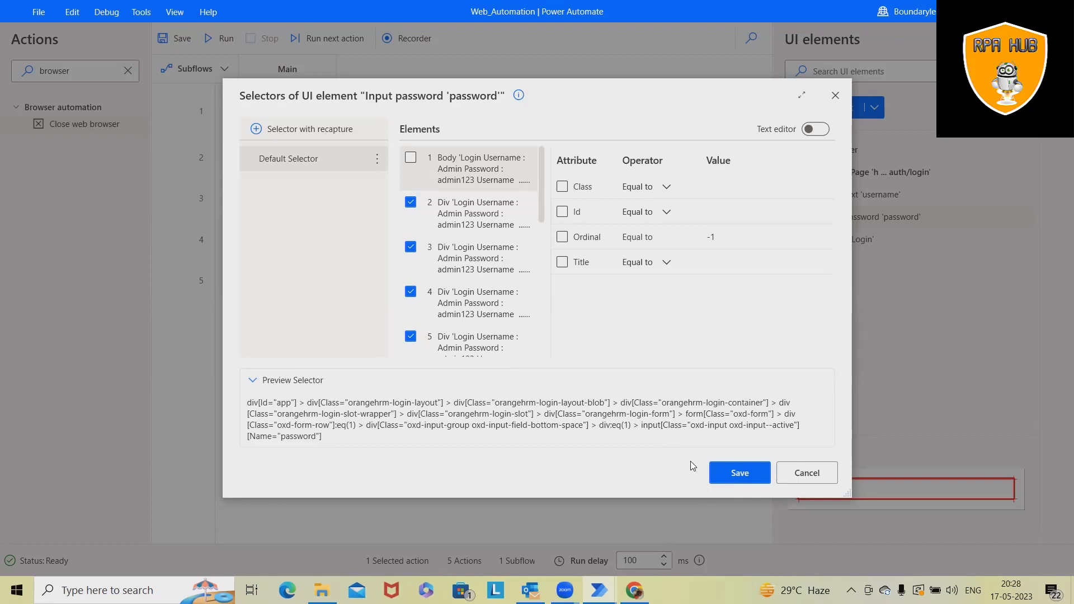
Step: Save the password selector unchanged, returning to the five-step Web_Automation flow
left_click(743, 486)
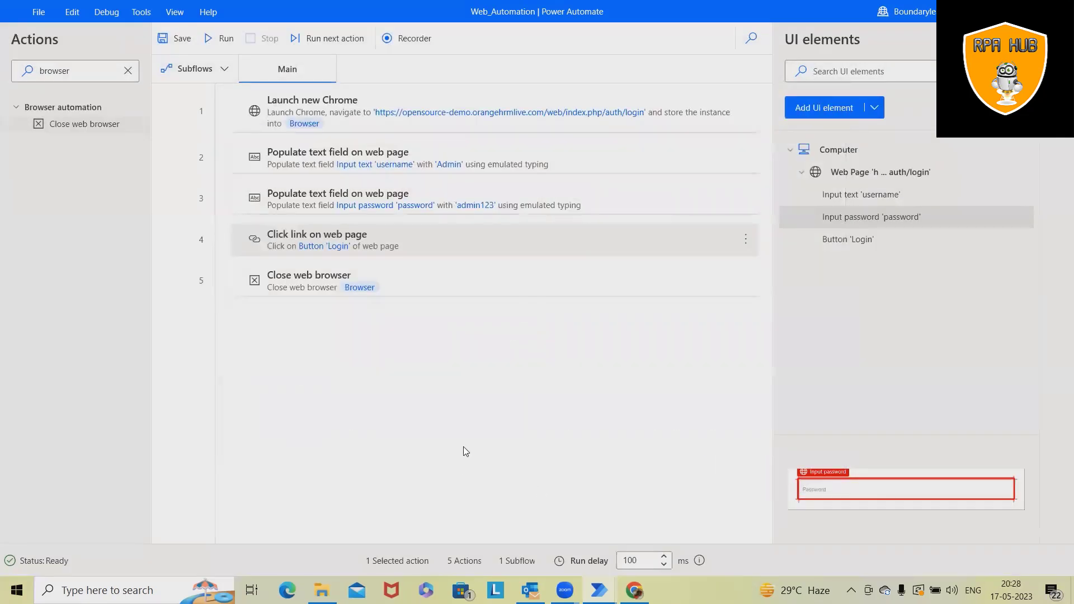